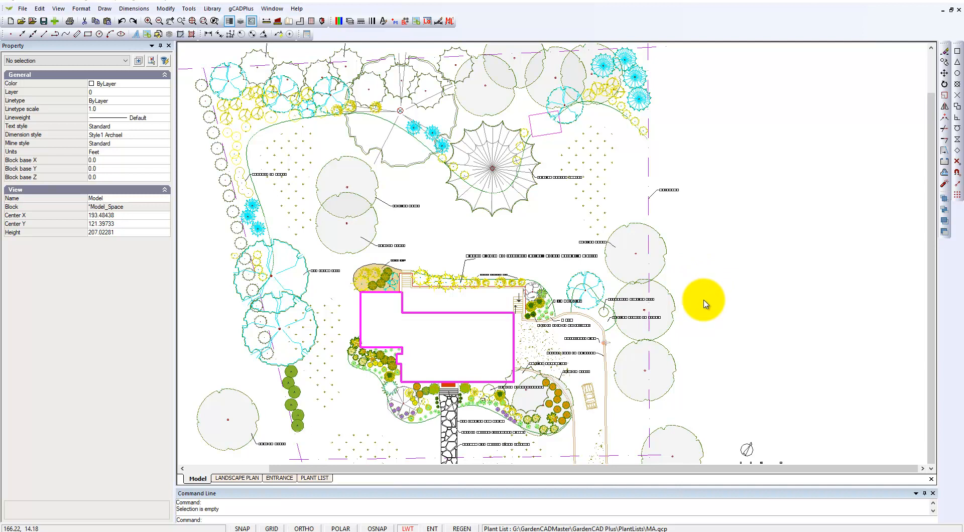
- Measure the distance across the garden plan's rear property boundary, from one side to the other
{"action": "scroll", "coordinate": [704, 304], "scroll_direction": "down", "scroll_amount": 3}
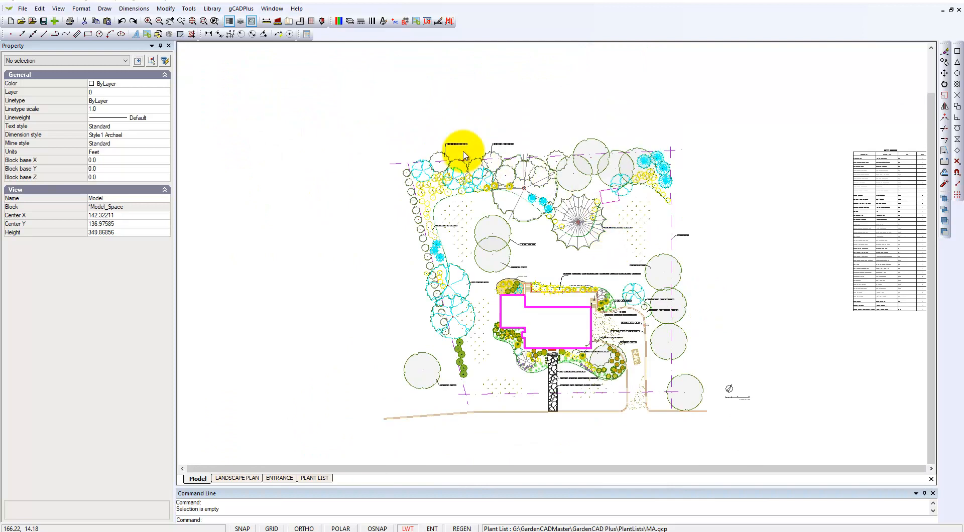
{"action": "left_click", "coordinate": [266, 20]}
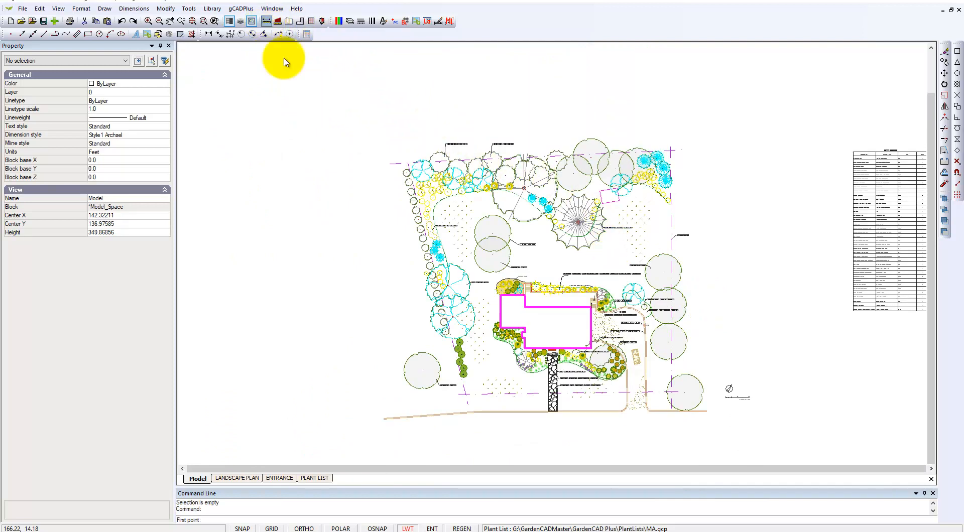
{"action": "left_click", "coordinate": [393, 165]}
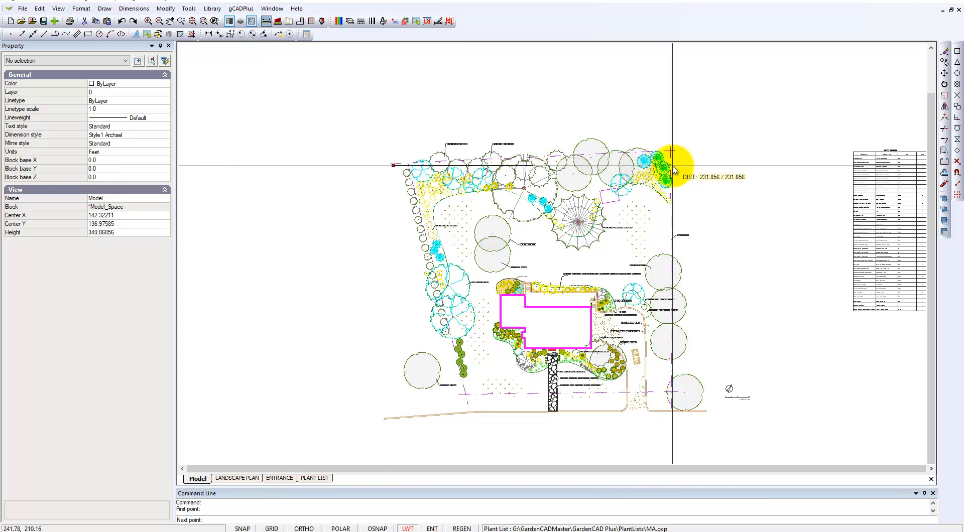
{"action": "left_click", "coordinate": [673, 171]}
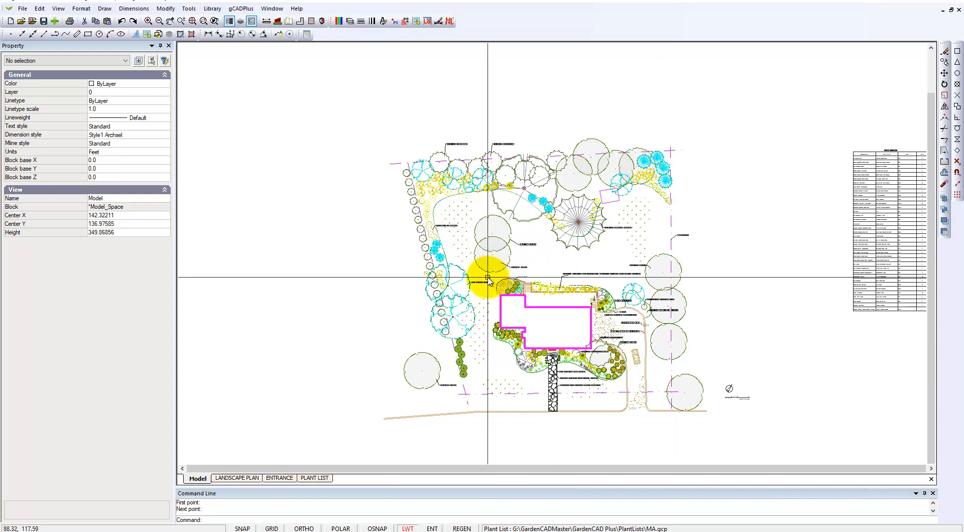
- Examine the overall landscape plan and the plant schedule table placed beside it
{"action": "scroll", "coordinate": [508, 271], "scroll_direction": "up", "scroll_amount": 2}
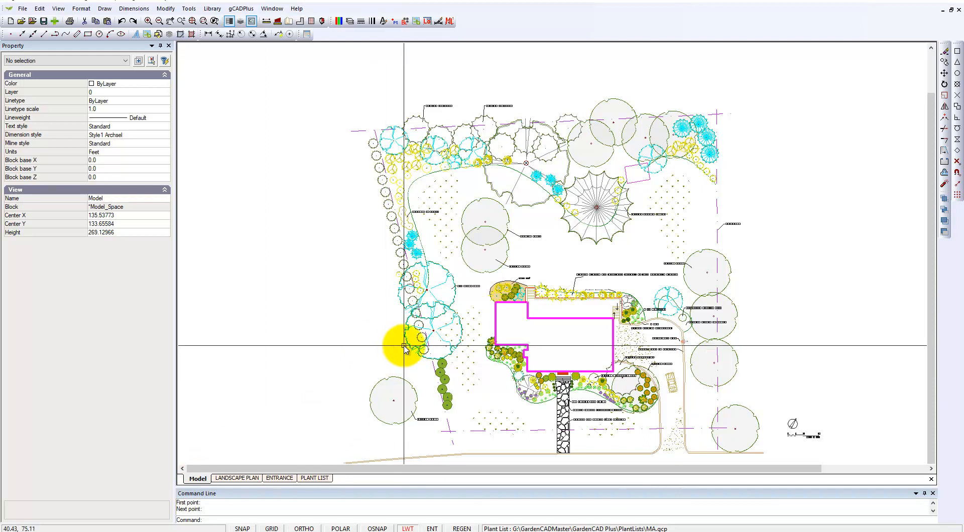
{"action": "scroll", "coordinate": [497, 269], "scroll_direction": "down", "scroll_amount": 4}
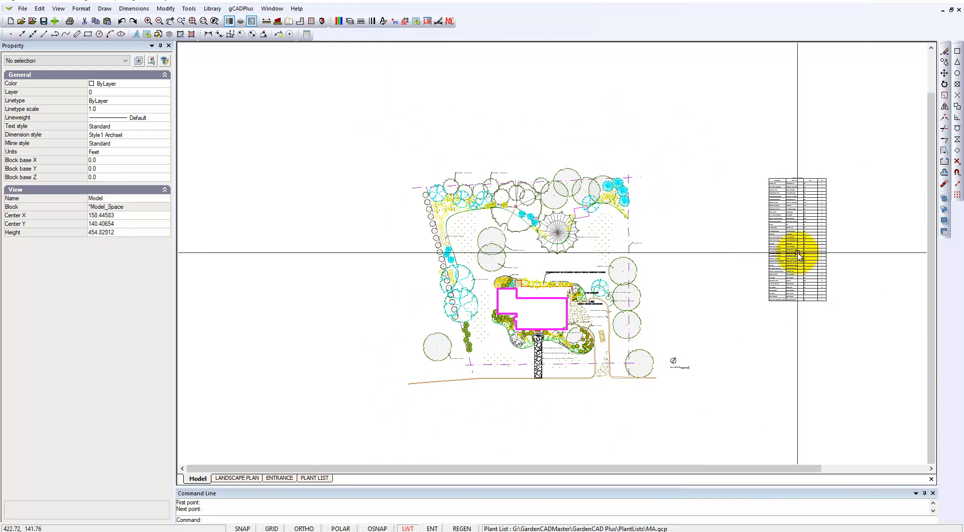
{"action": "scroll", "coordinate": [791, 244], "scroll_direction": "up", "scroll_amount": 12}
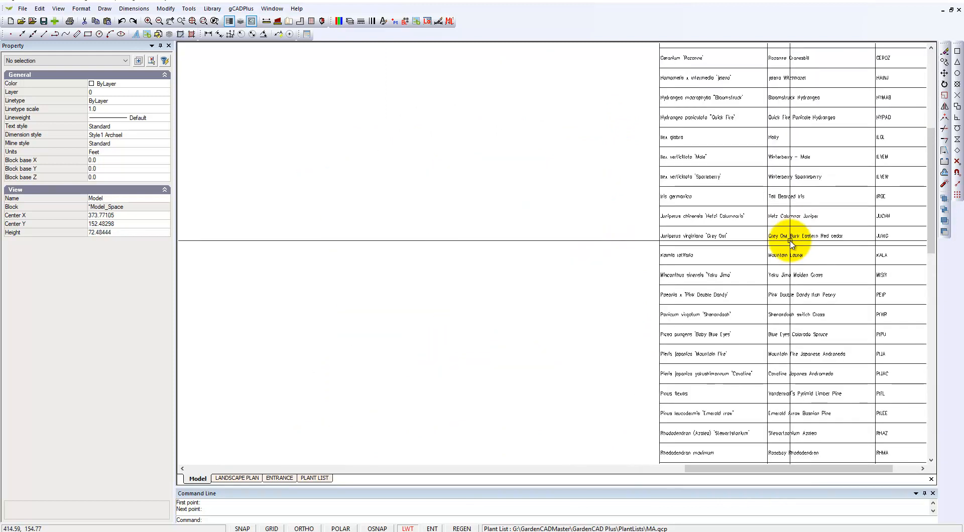
{"action": "scroll", "coordinate": [791, 245], "scroll_direction": "down", "scroll_amount": 7}
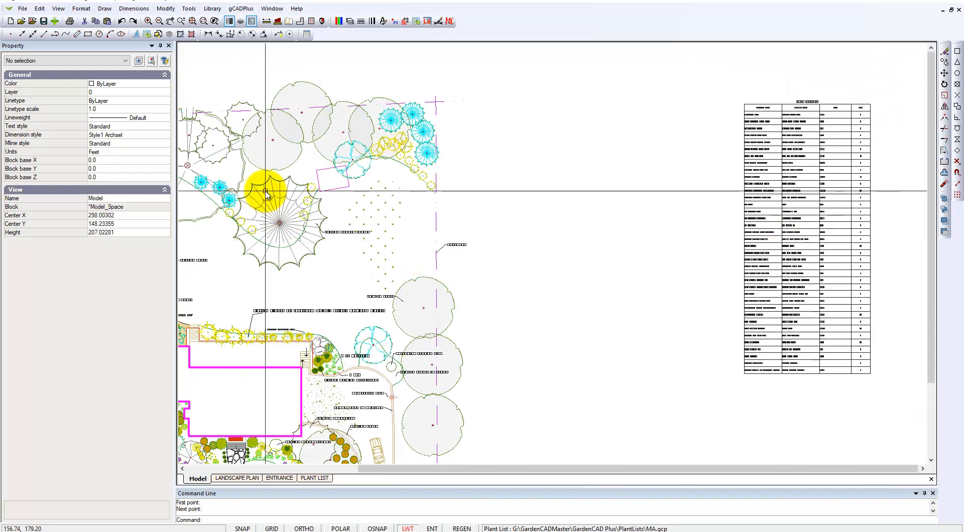
- Inspect the plant data of the largest shrub in the variation group behind the house and of the labelled Viburnum in the same row
{"action": "right_click", "coordinate": [308, 303]}
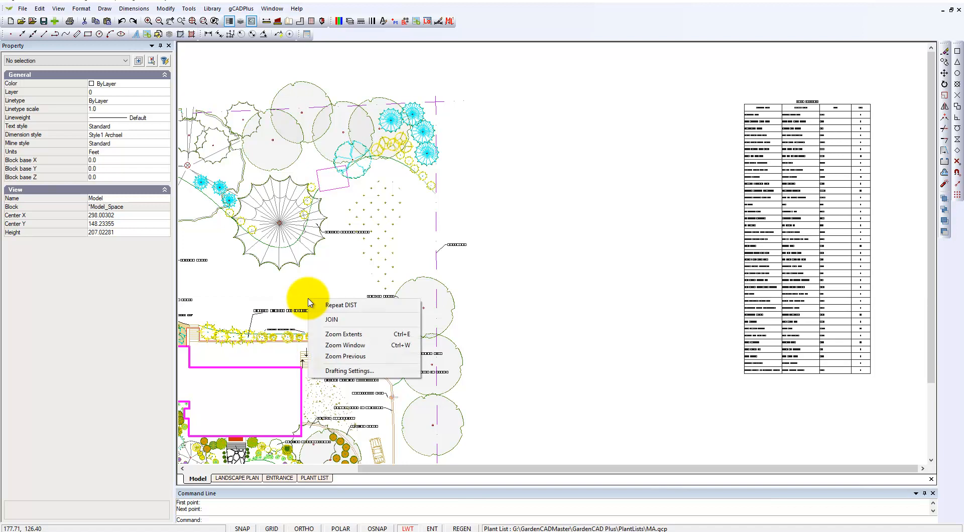
{"action": "left_click", "coordinate": [352, 345]}
{"action": "left_click", "coordinate": [242, 291]}
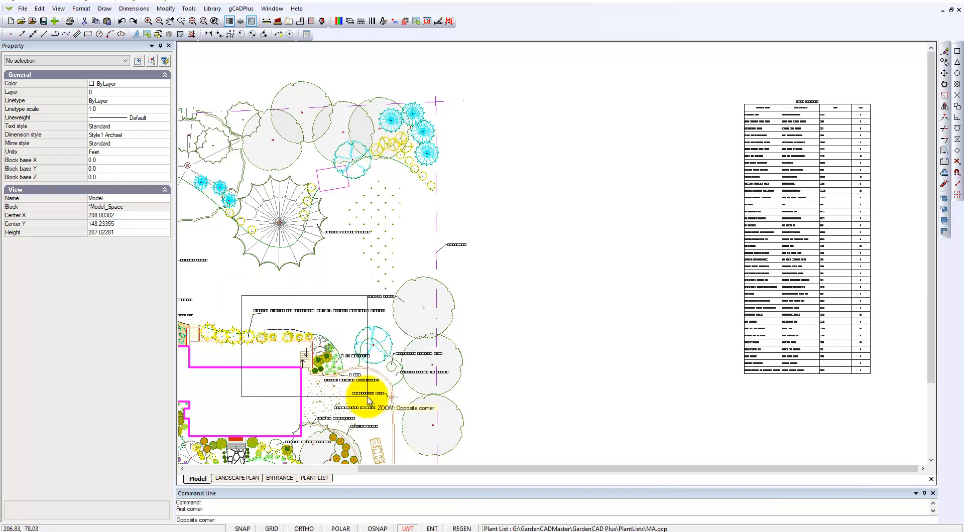
{"action": "left_click", "coordinate": [365, 398]}
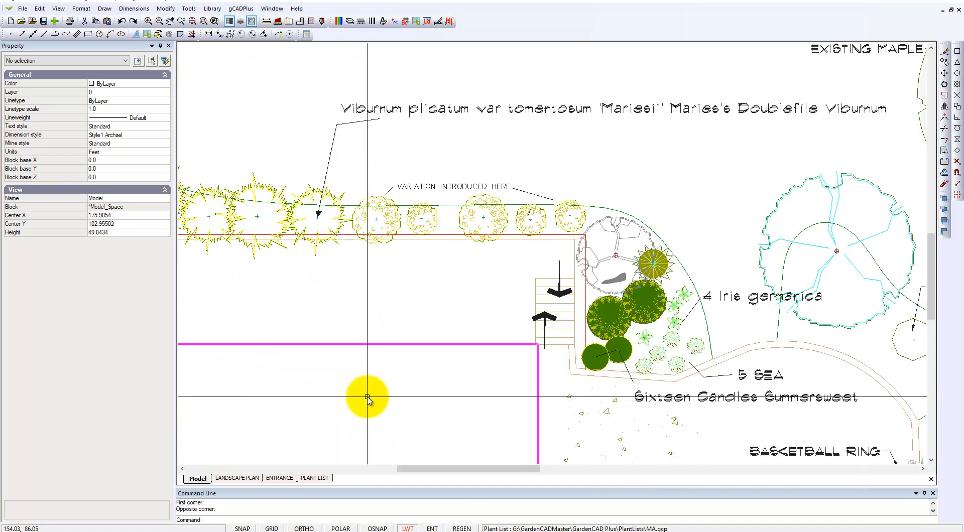
{"action": "left_click", "coordinate": [472, 222]}
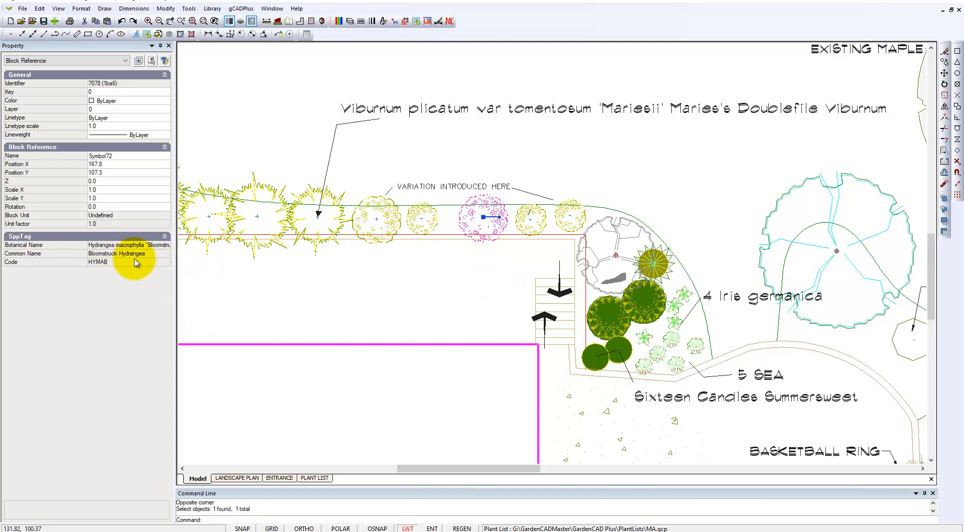
{"action": "left_click_drag", "start_coordinate": [174, 291], "coordinate": [196, 297]}
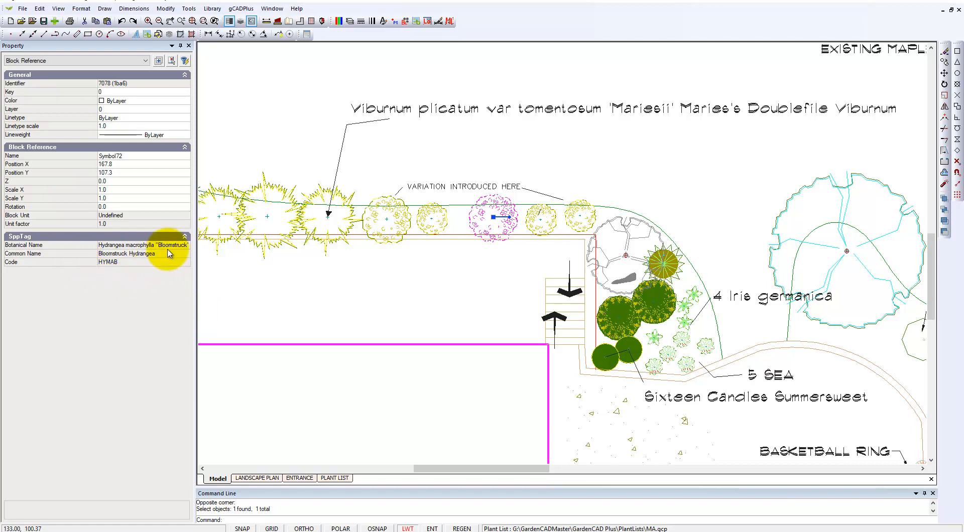
{"action": "key", "text": "Escape"}
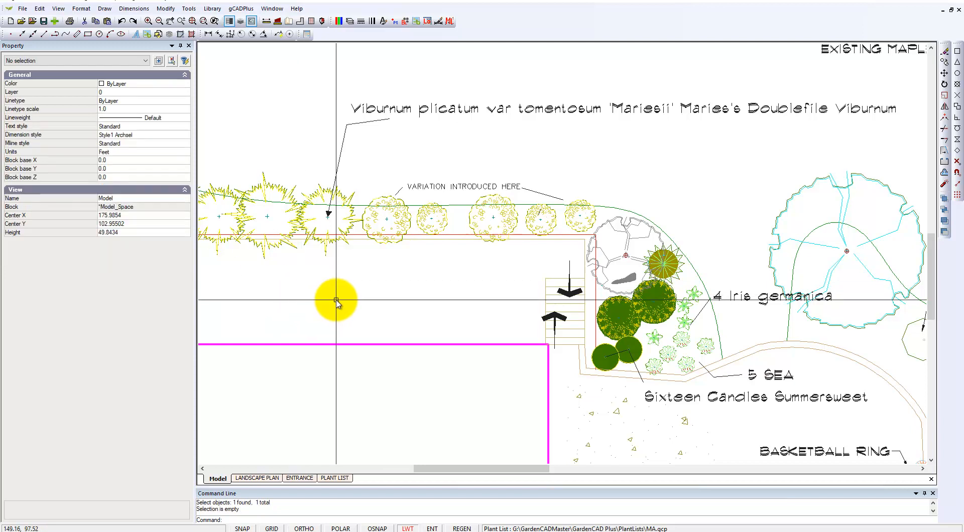
{"action": "left_click", "coordinate": [329, 217]}
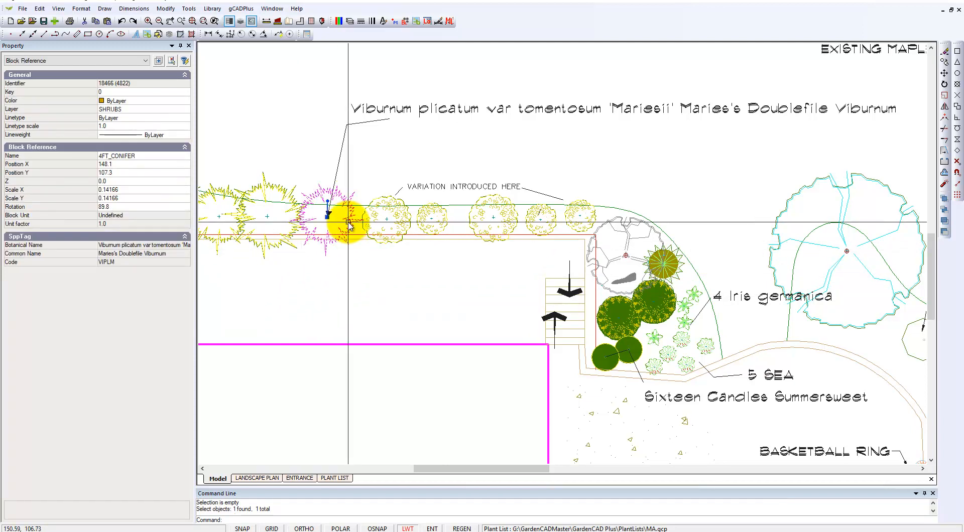
{"action": "key", "text": "Escape"}
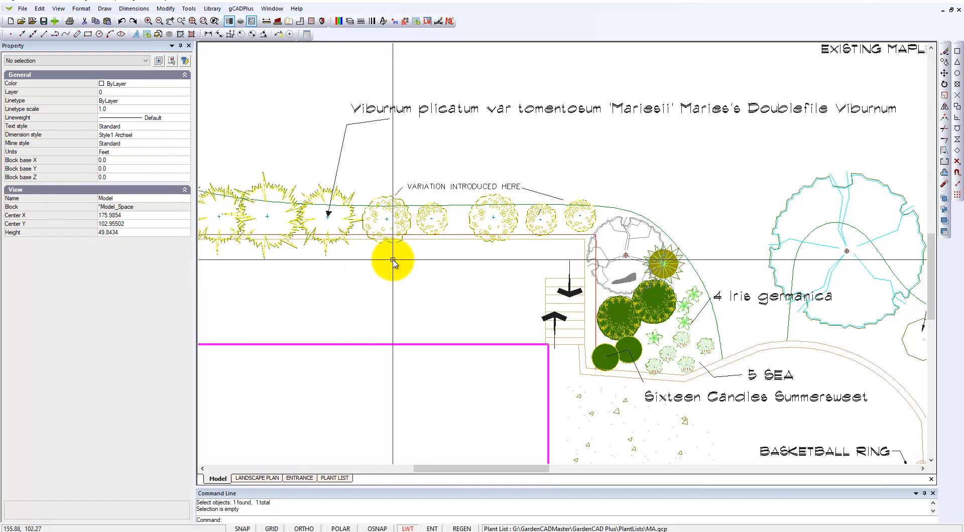
- Open the drawing's attached plant list for editing, review its plant records, and close it without changes
{"action": "scroll", "coordinate": [392, 260], "scroll_direction": "down", "scroll_amount": 3}
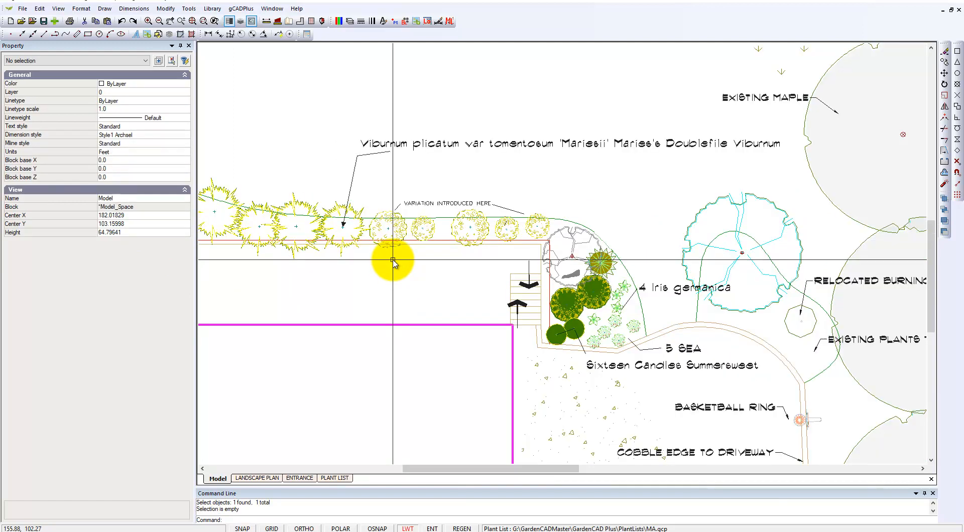
{"action": "scroll", "coordinate": [393, 260], "scroll_direction": "down", "scroll_amount": 1}
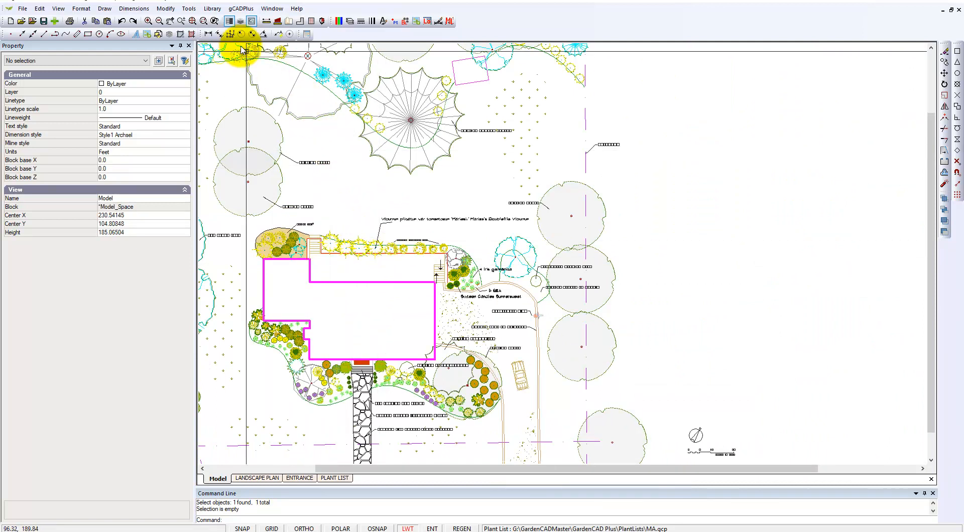
{"action": "left_click", "coordinate": [241, 9]}
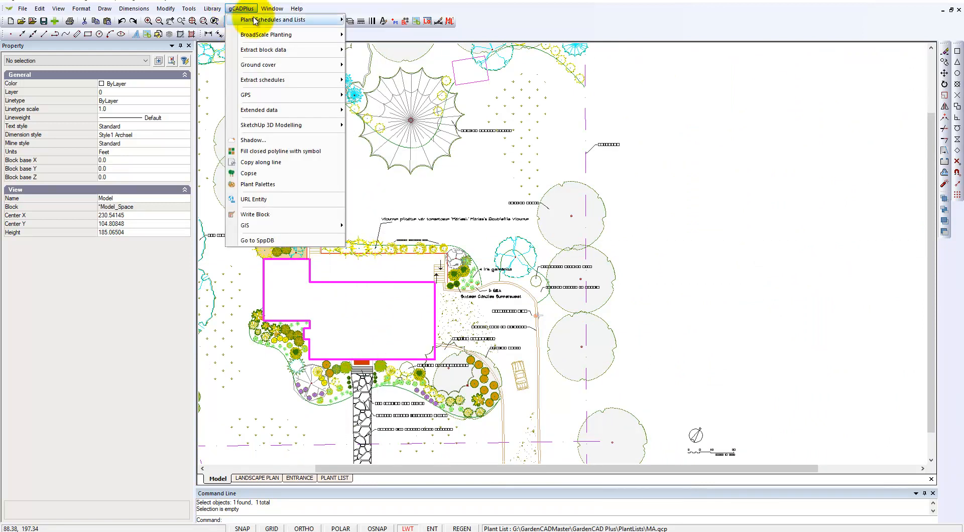
{"action": "mouse_move", "coordinate": [264, 21]}
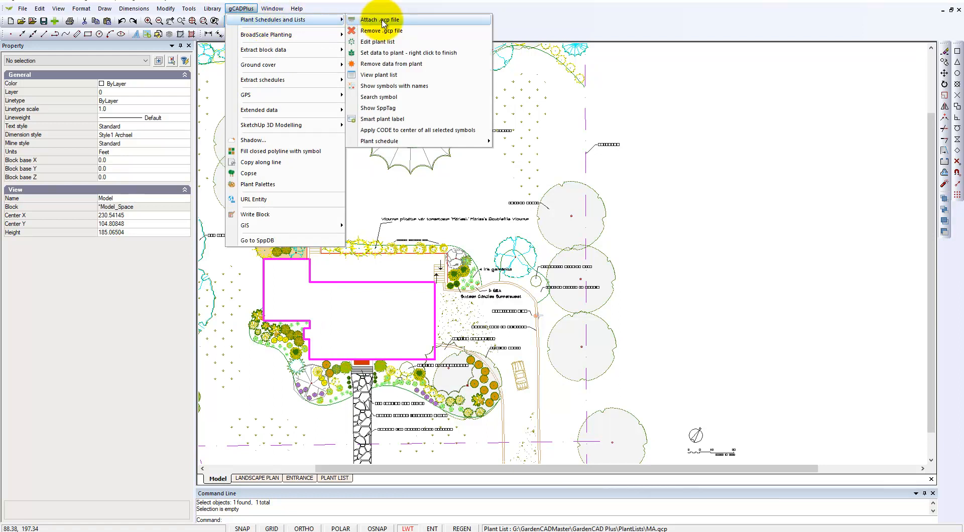
{"action": "left_click", "coordinate": [385, 43]}
{"action": "scroll", "coordinate": [429, 315], "scroll_direction": "down", "scroll_amount": 1}
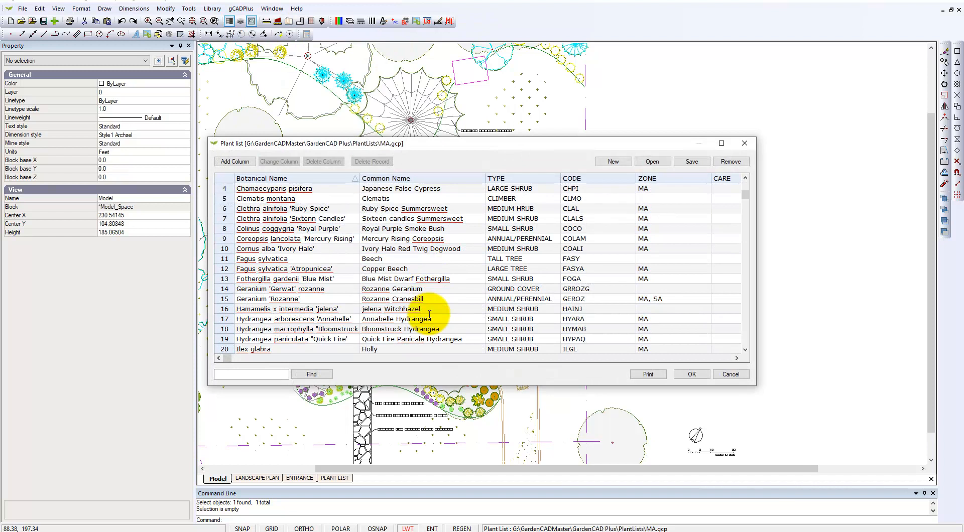
{"action": "scroll", "coordinate": [504, 273], "scroll_direction": "up", "scroll_amount": 1}
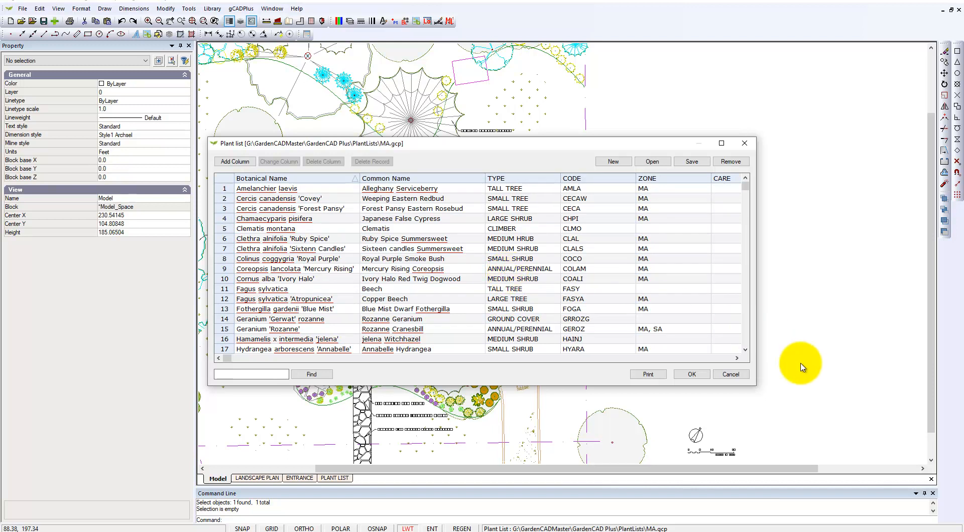
{"action": "left_click", "coordinate": [729, 376]}
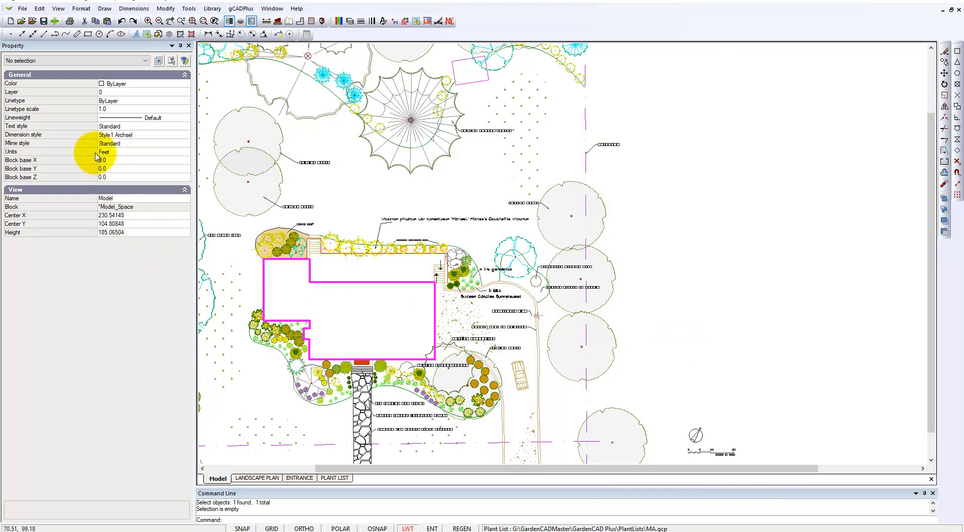
- Add a new layout to the drawing's list of layouts
{"action": "left_click", "coordinate": [81, 10]}
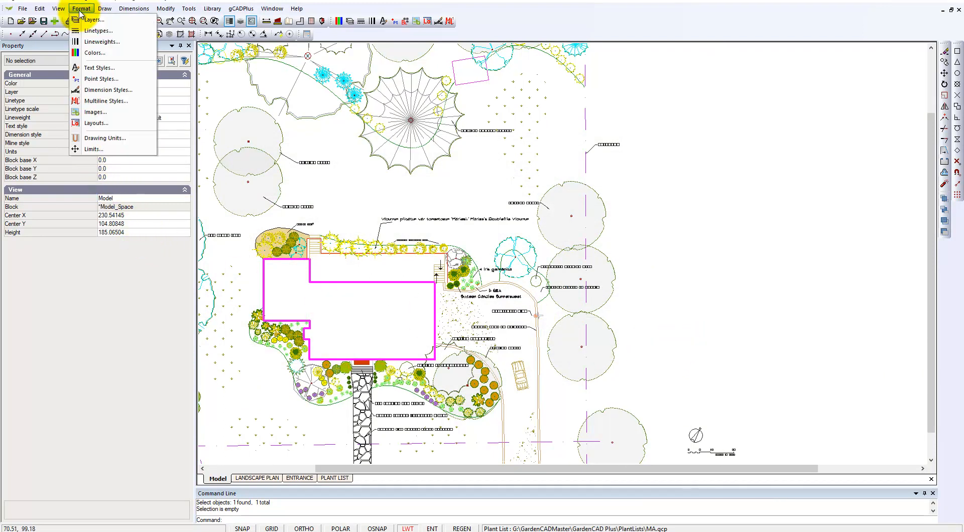
{"action": "left_click", "coordinate": [97, 123]}
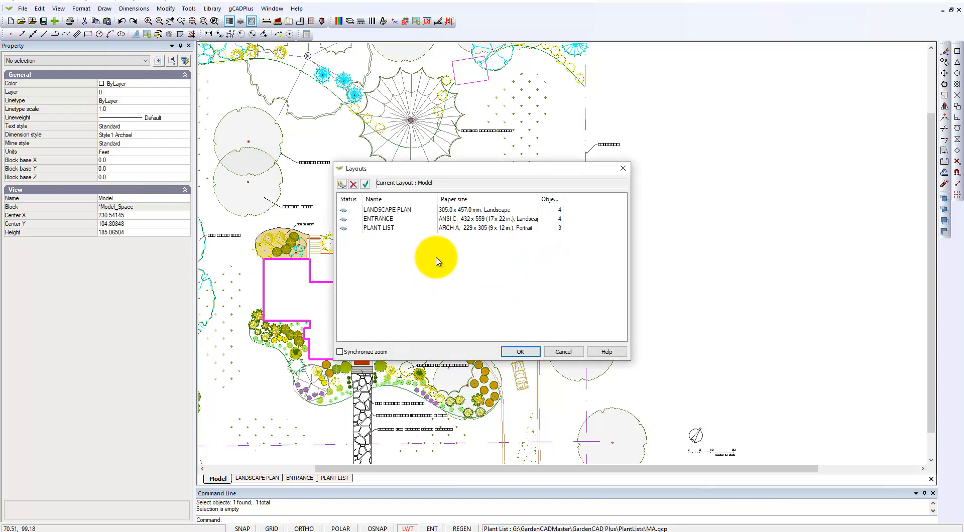
{"action": "left_click", "coordinate": [341, 185]}
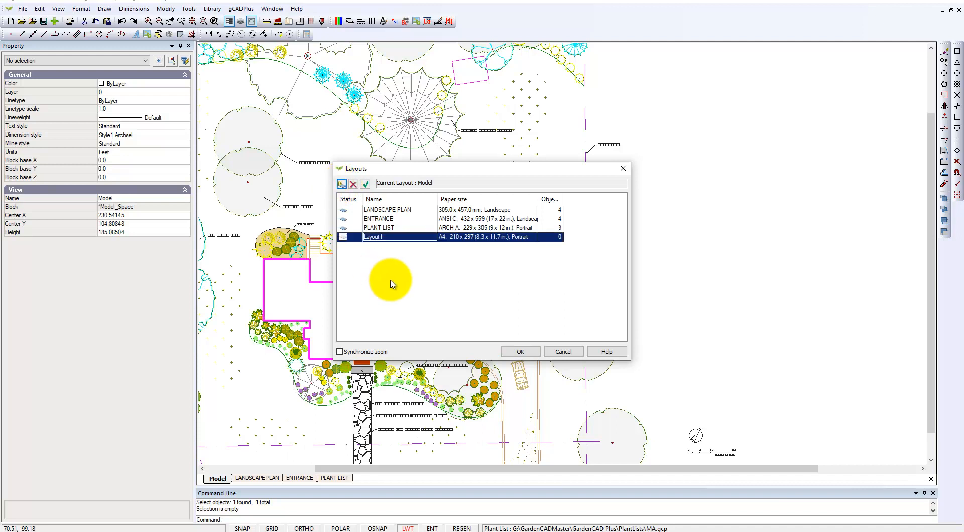
- Set the new layout's paper size to ARCH C, 457 x 610 (18 x 24 in.), in landscape orientation
{"action": "left_click", "coordinate": [535, 243]}
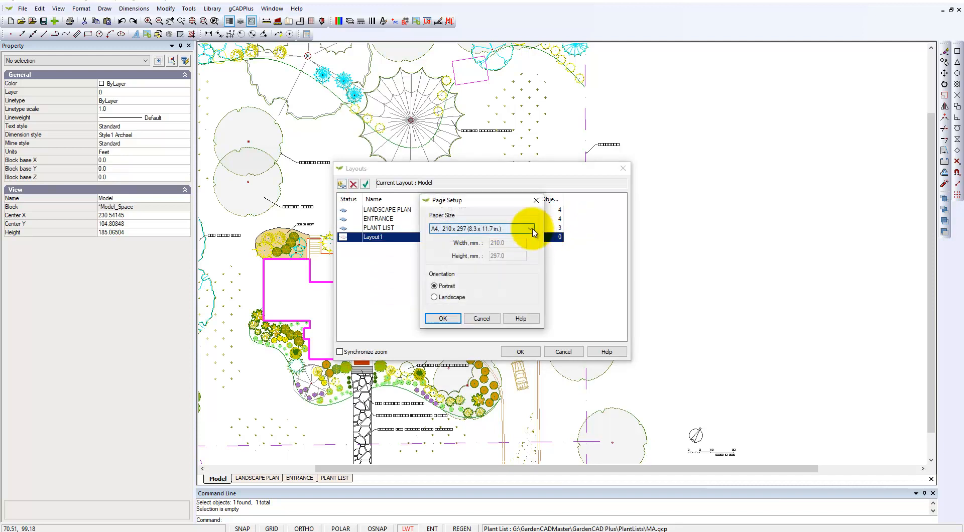
{"action": "left_click", "coordinate": [531, 229]}
{"action": "left_click_drag", "start_coordinate": [528, 306], "coordinate": [530, 348]}
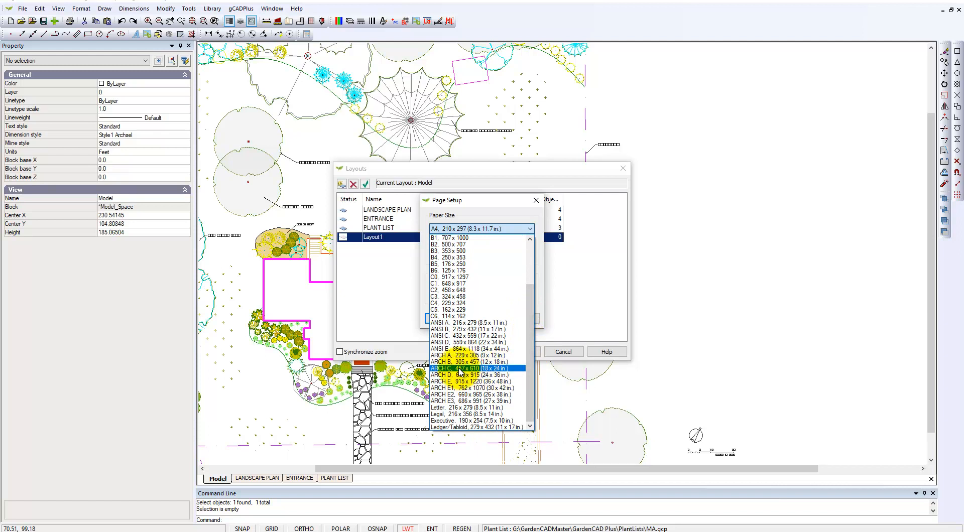
{"action": "left_click", "coordinate": [460, 371]}
{"action": "left_click", "coordinate": [435, 297]}
{"action": "left_click", "coordinate": [443, 319]}
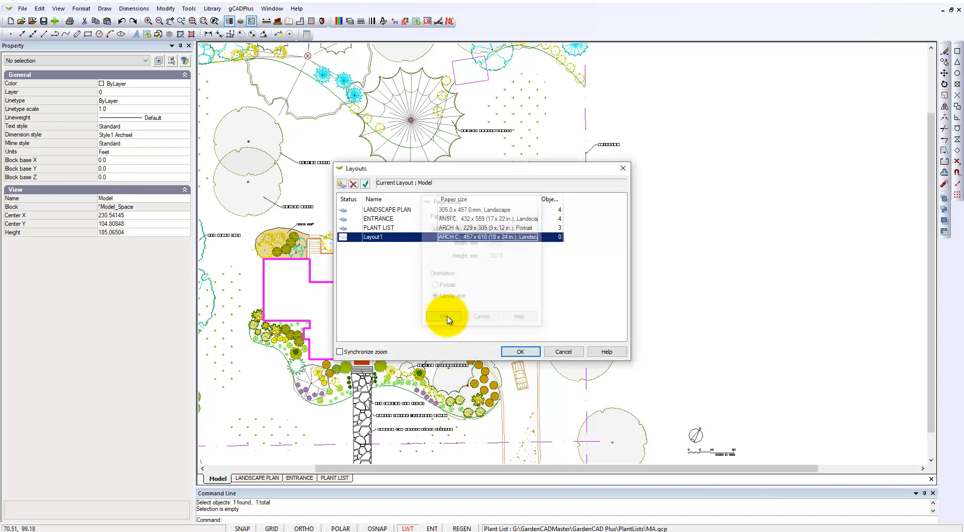
{"action": "left_click", "coordinate": [514, 351]}
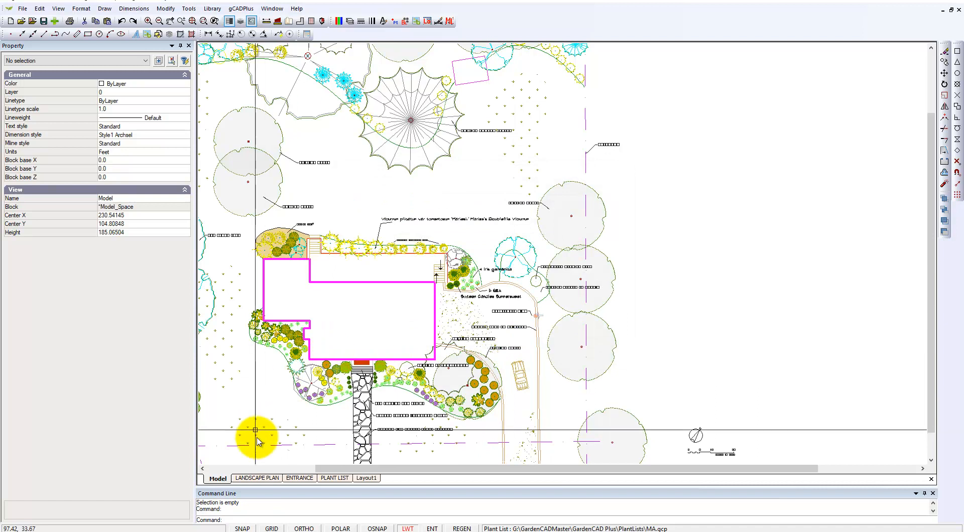
- Open Layout1 and fit its whole sheet in view
{"action": "left_click", "coordinate": [367, 478]}
{"action": "right_click", "coordinate": [368, 323]}
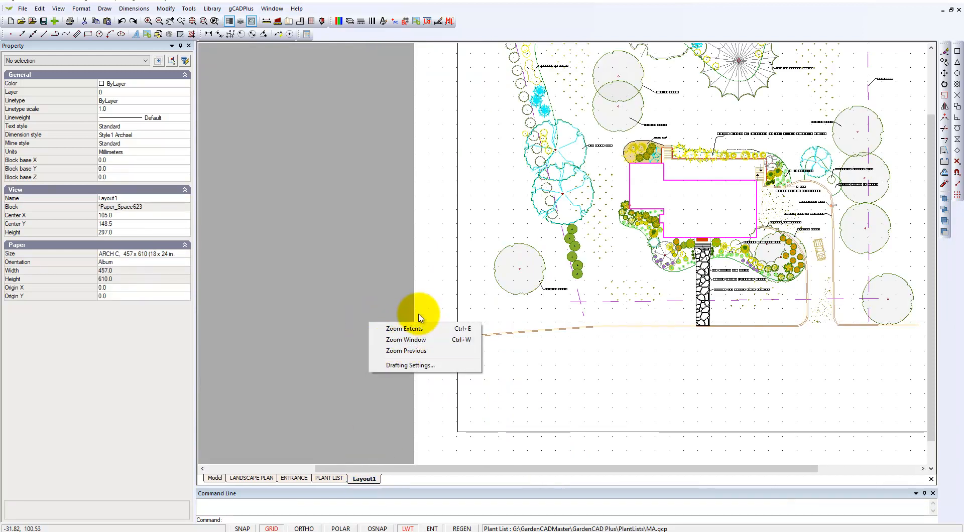
{"action": "left_click", "coordinate": [405, 328]}
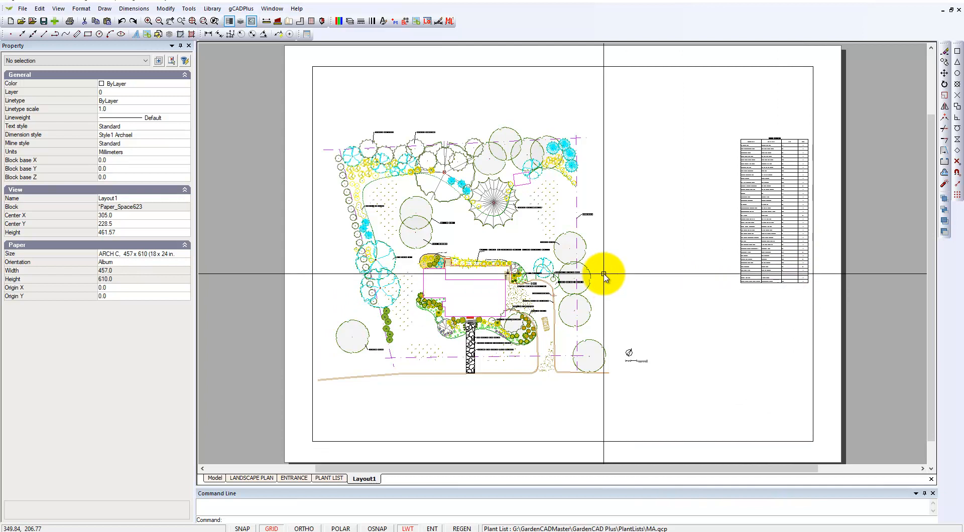
- Bring up the Layout1 viewport's frame in model space and shrink it from its upper-right corner to roughly the garden plan's size
{"action": "left_click", "coordinate": [668, 66]}
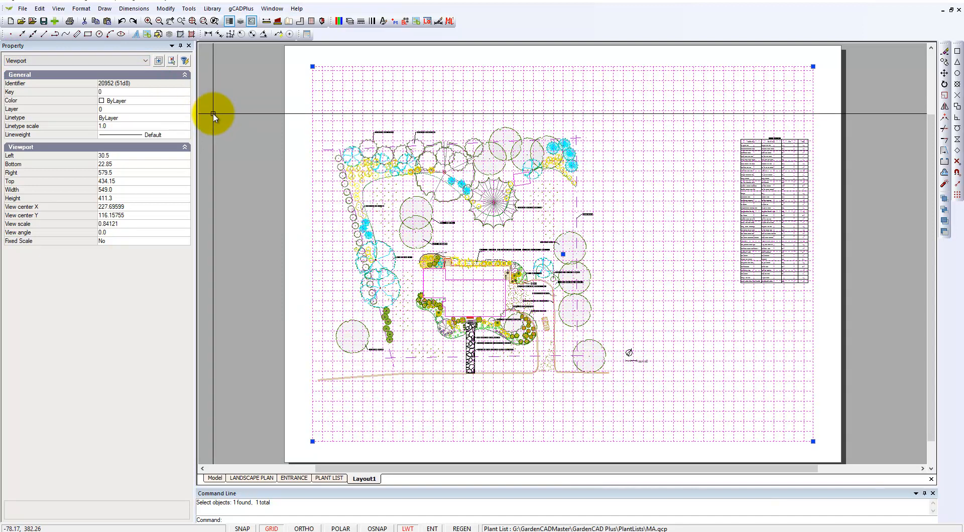
{"action": "double_click", "coordinate": [647, 239]}
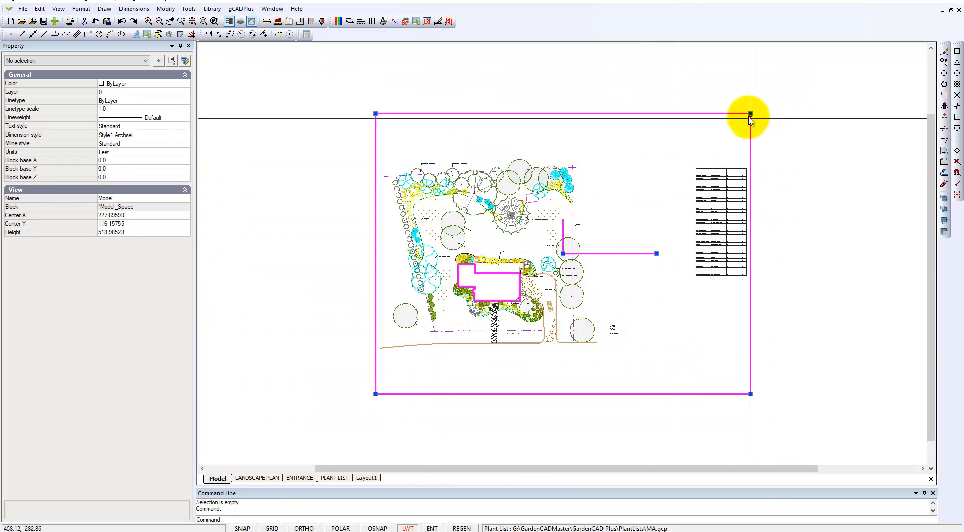
{"action": "left_click", "coordinate": [750, 116]}
{"action": "left_click", "coordinate": [693, 141]}
- Move the viewport frame over the garden plan so it excludes the plant list table, and apply it to the layout
{"action": "left_click", "coordinate": [563, 253]}
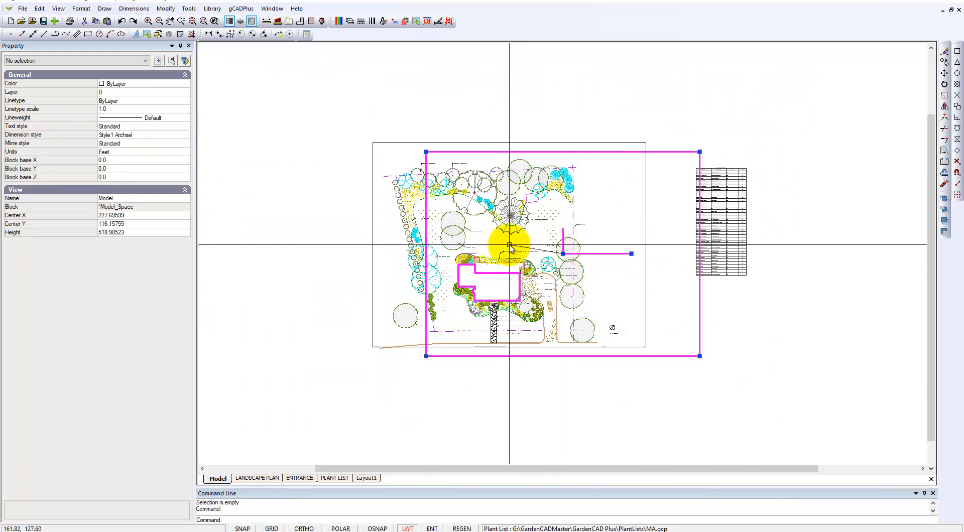
{"action": "left_click", "coordinate": [499, 247]}
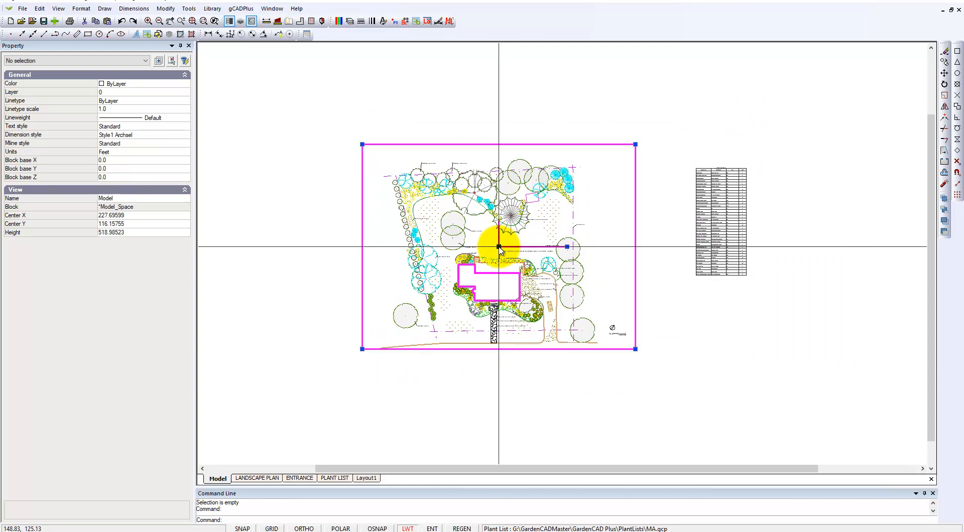
{"action": "right_click", "coordinate": [592, 191]}
{"action": "left_click", "coordinate": [610, 196]}
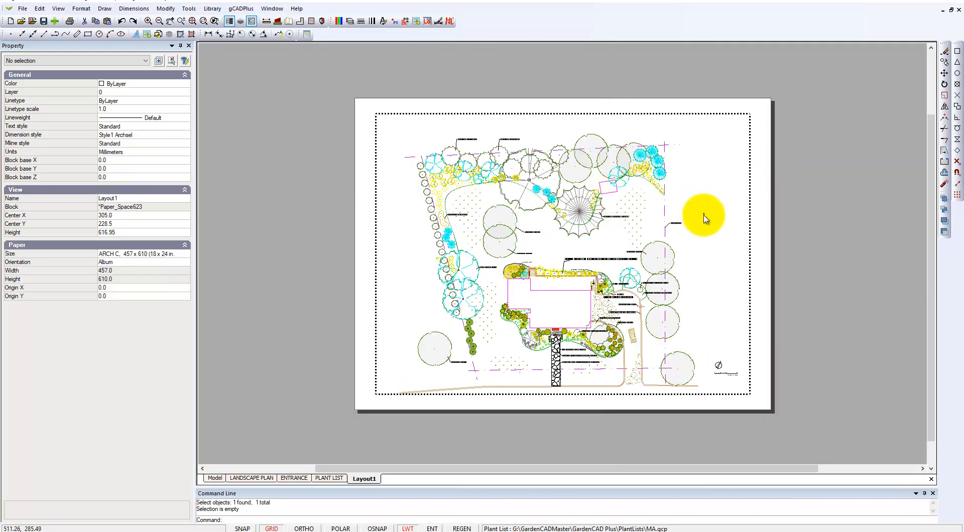
- Examine the reframed viewport's scale properties and the north arrow and scale bar near the sheet's lower-right corner
{"action": "left_click", "coordinate": [705, 216]}
{"action": "left_click", "coordinate": [723, 177]}
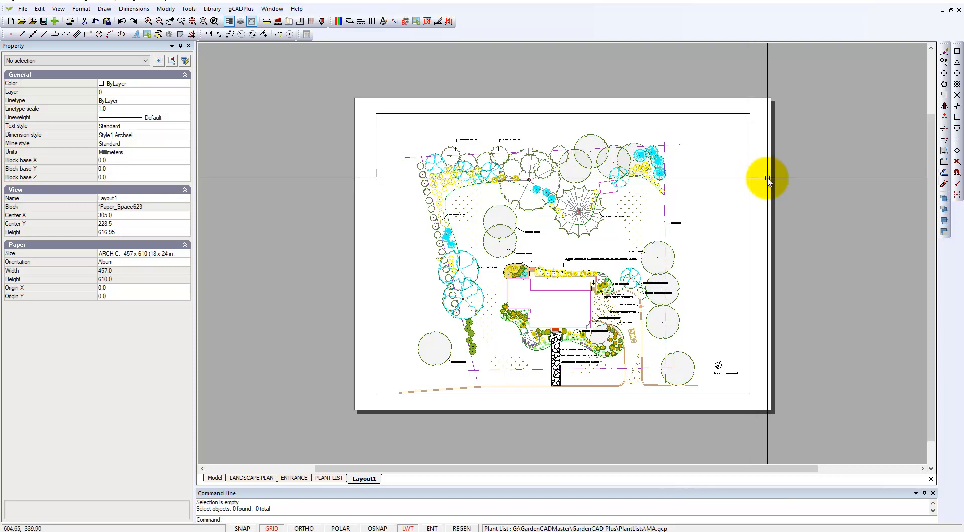
{"action": "right_click", "coordinate": [793, 189]}
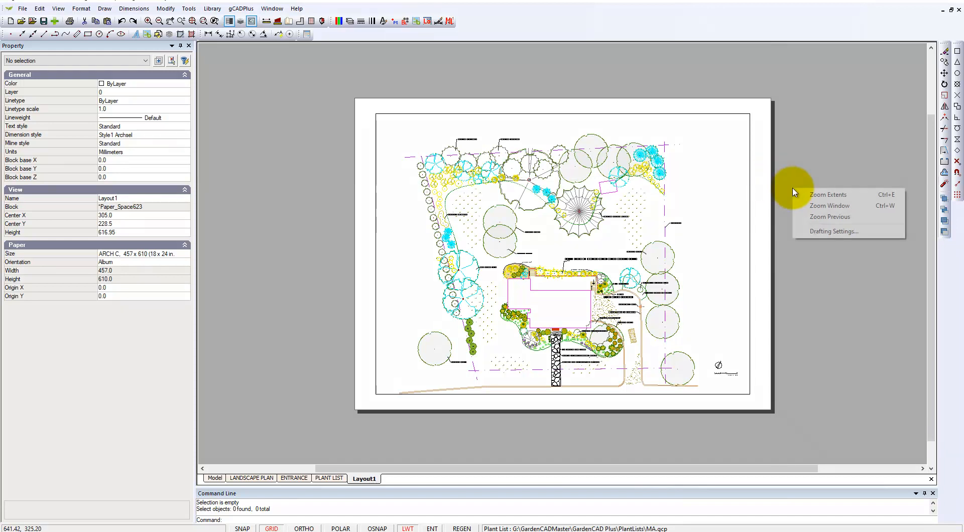
{"action": "left_click", "coordinate": [812, 195]}
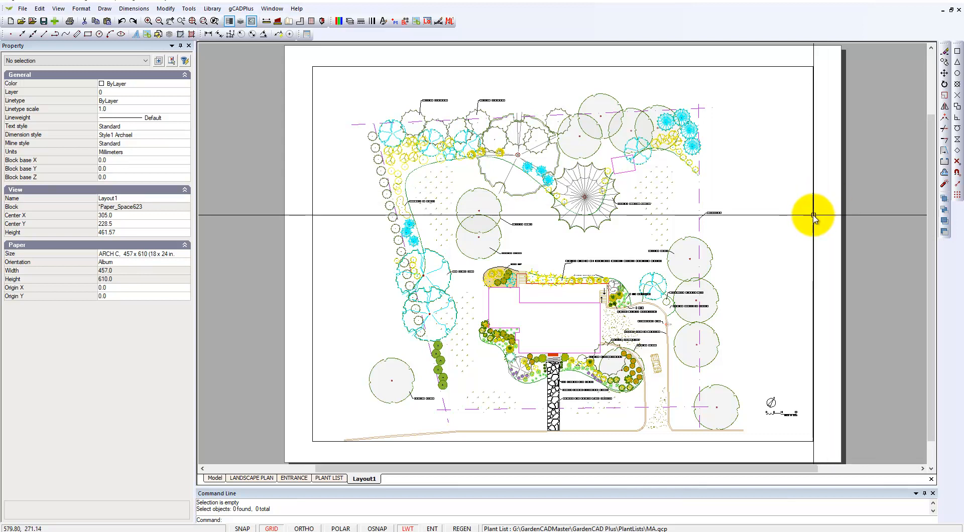
{"action": "left_click", "coordinate": [814, 215]}
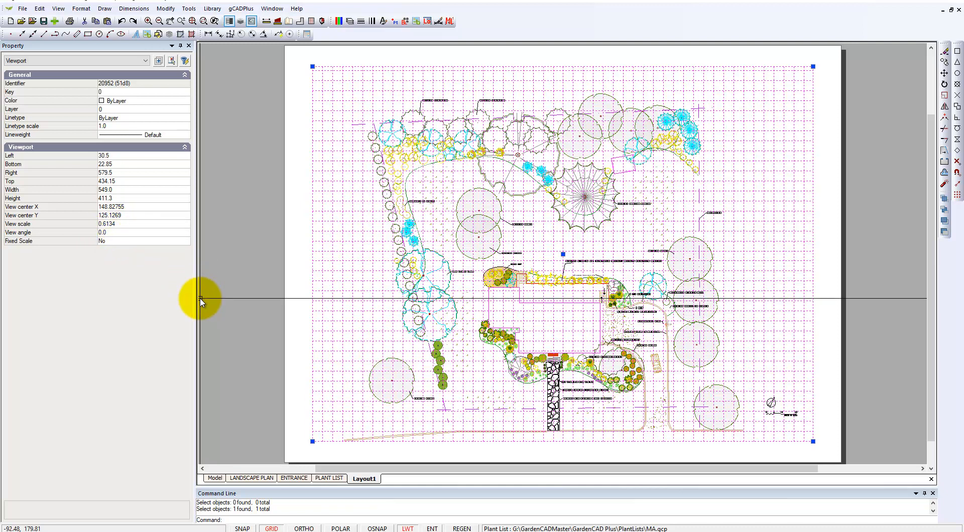
{"action": "key", "text": "Escape"}
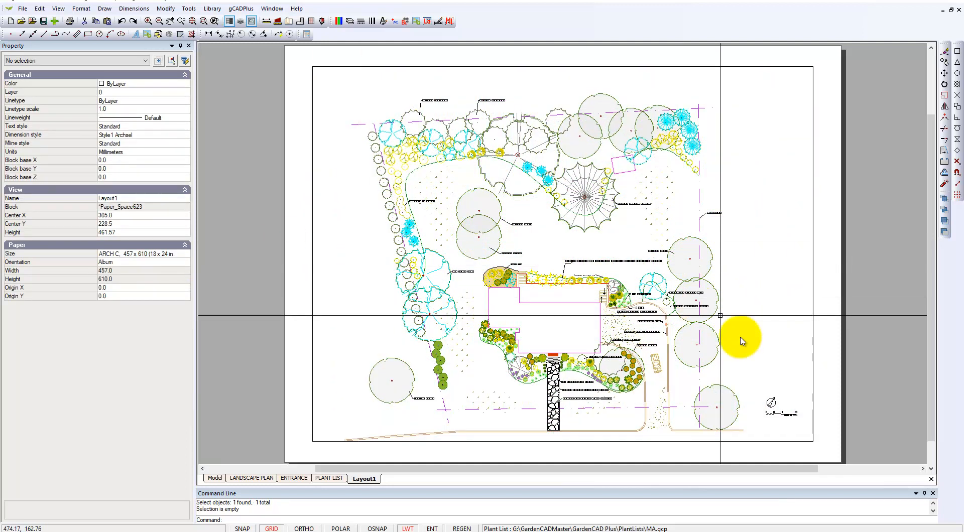
{"action": "scroll", "coordinate": [799, 424], "scroll_direction": "up", "scroll_amount": 3}
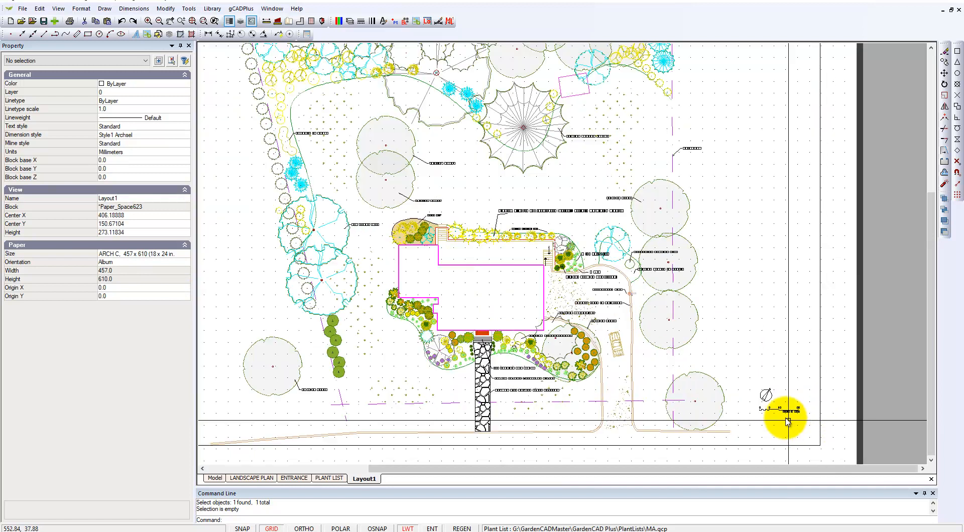
{"action": "scroll", "coordinate": [786, 421], "scroll_direction": "up", "scroll_amount": 2}
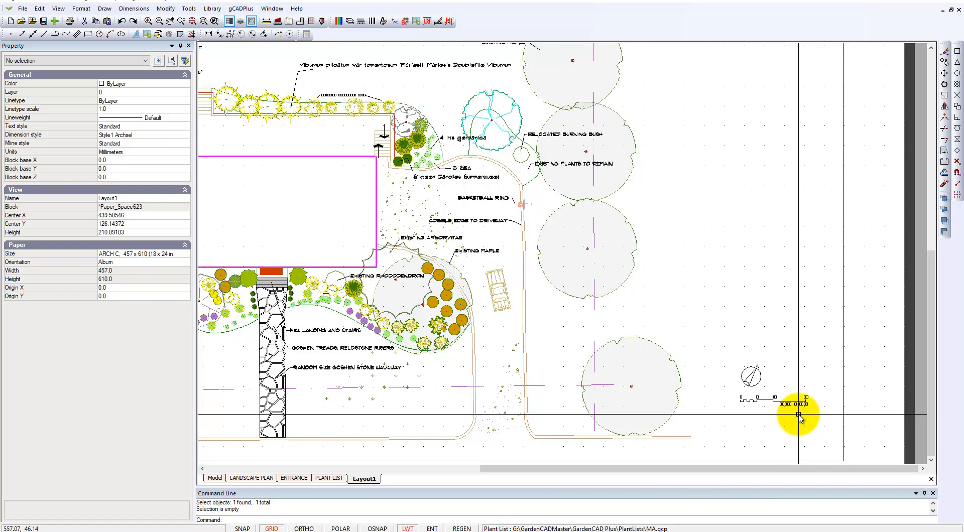
{"action": "scroll", "coordinate": [798, 415], "scroll_direction": "down", "scroll_amount": 3}
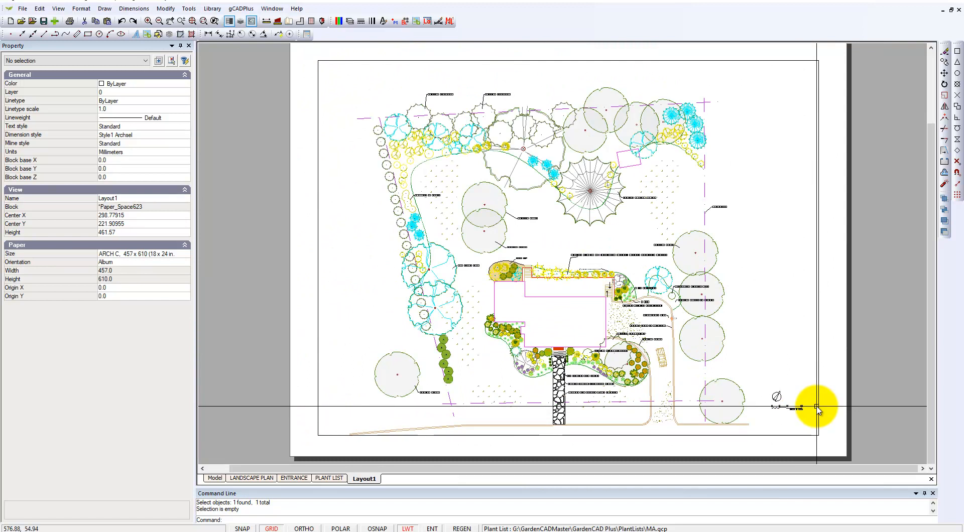
- Assign the Layout1 viewport a fixed Imperial scale of 1/96 and deselect it
{"action": "left_click", "coordinate": [165, 9]}
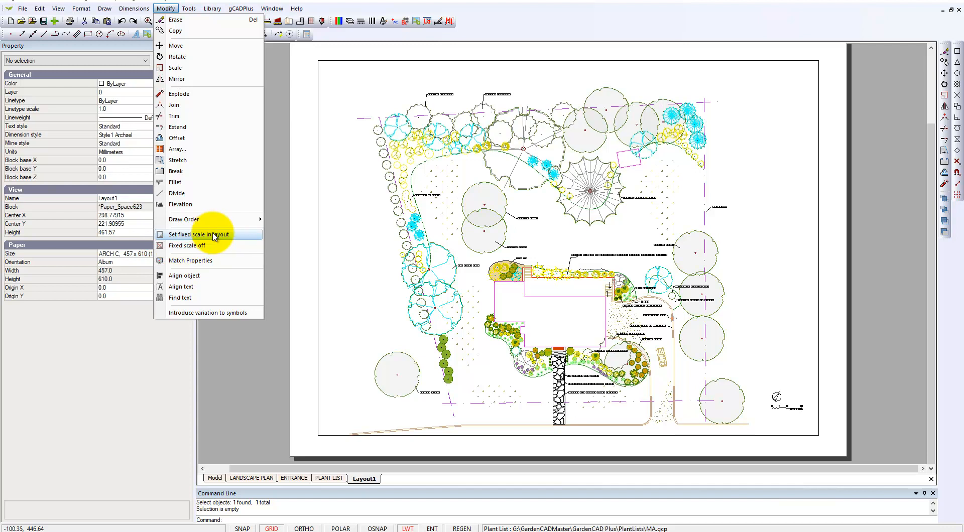
{"action": "left_click", "coordinate": [202, 235]}
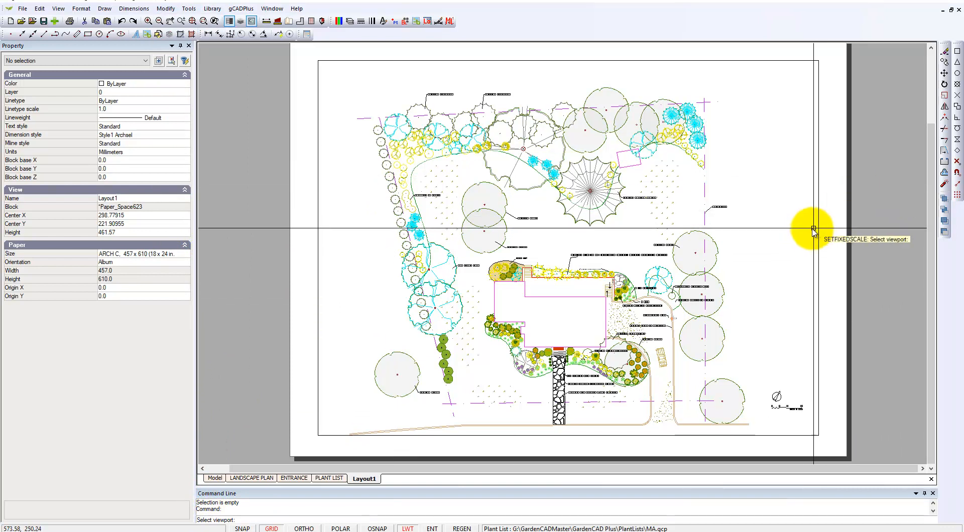
{"action": "left_click", "coordinate": [819, 268]}
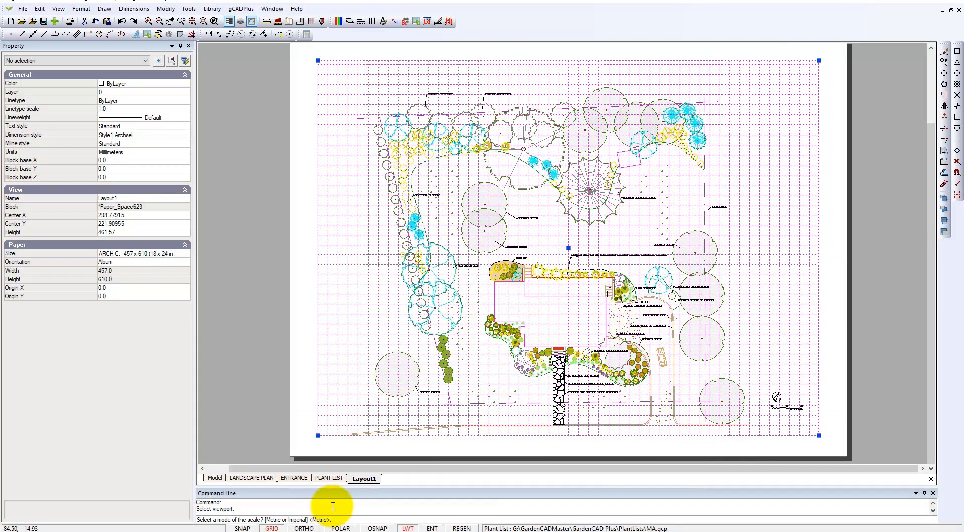
{"action": "key", "text": "Return"}
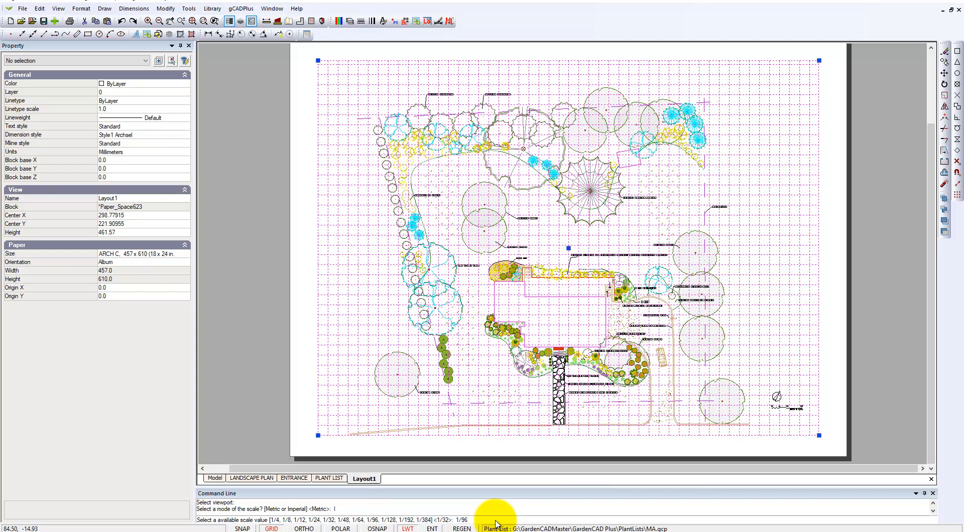
{"action": "key", "text": "Return"}
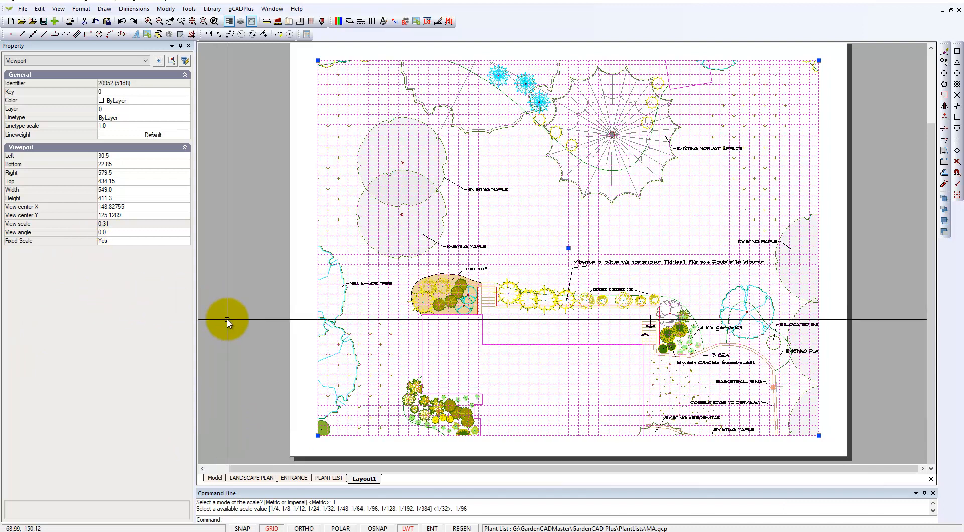
{"action": "key", "text": "Escape"}
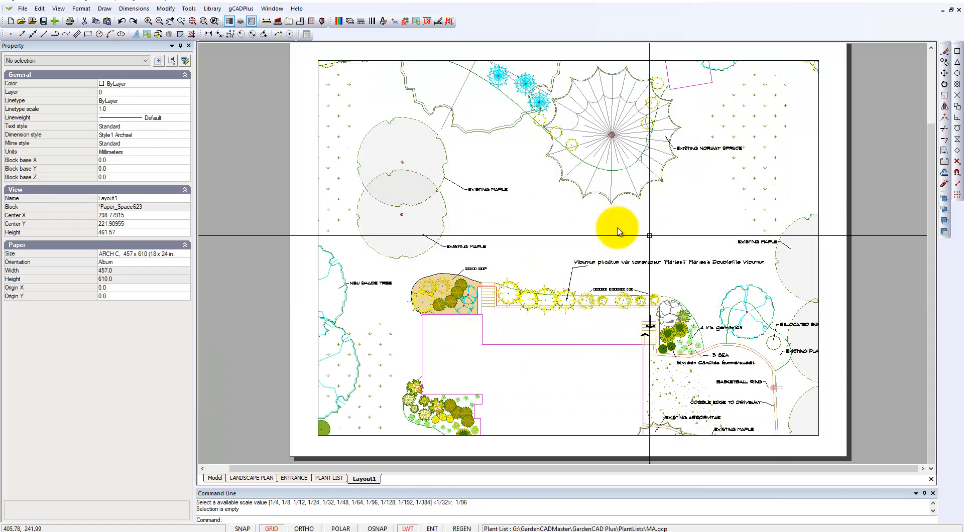
{"action": "left_click", "coordinate": [166, 9]}
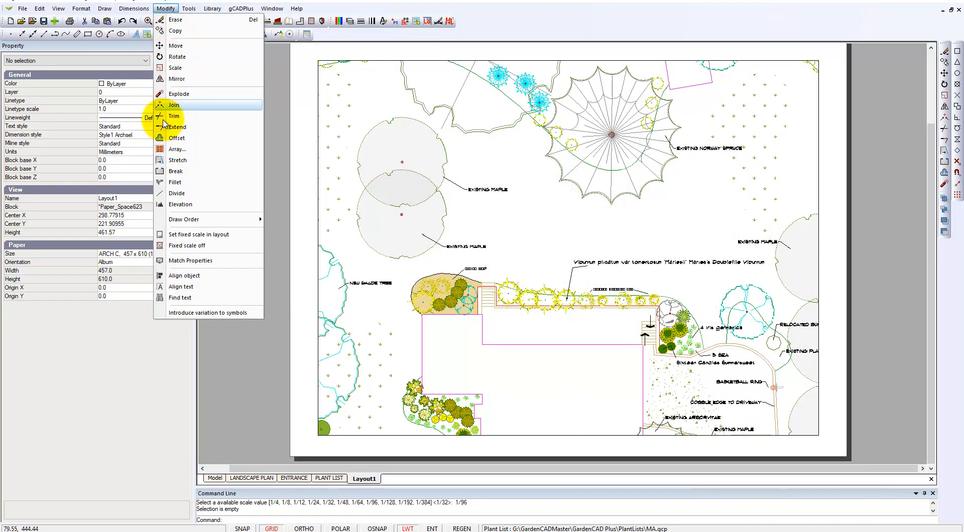
{"action": "left_click", "coordinate": [189, 260]}
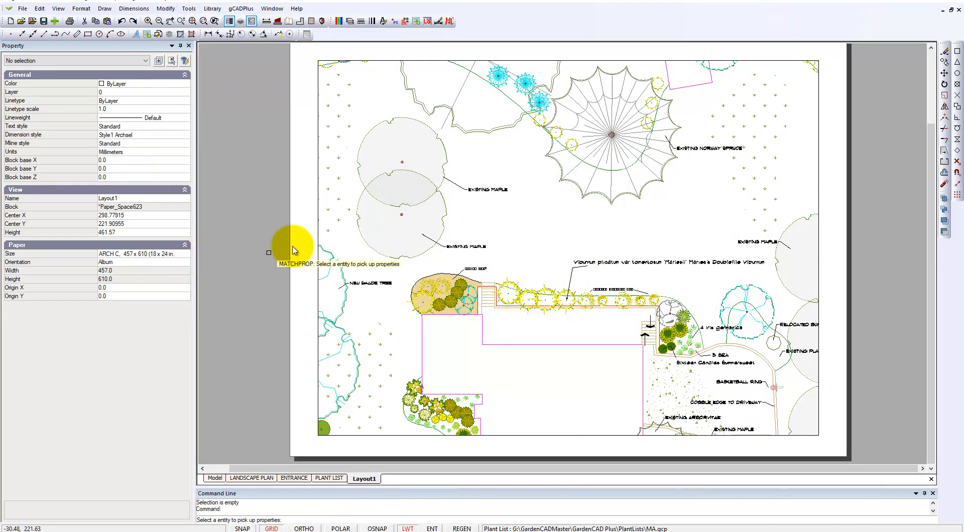
{"action": "key", "text": "Escape"}
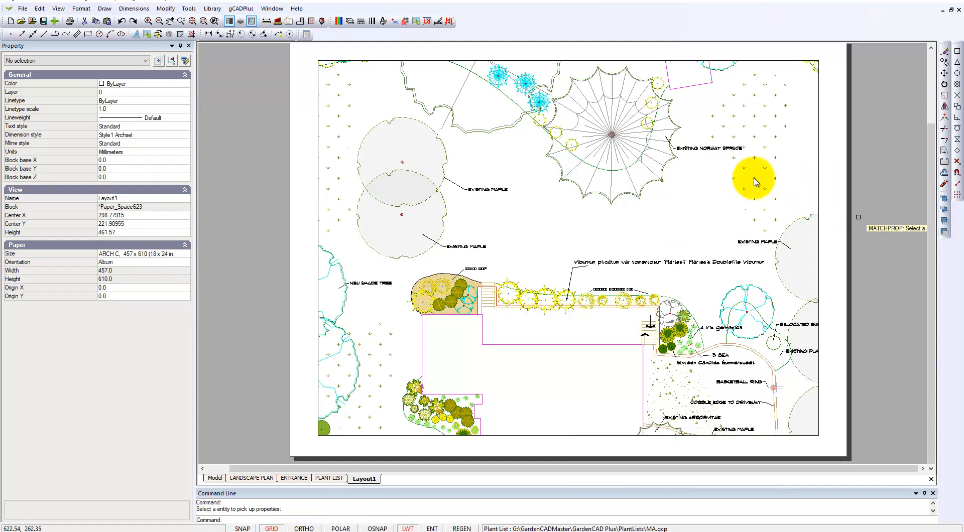
- Set the Layout1 viewport's fixed scale to Imperial 1/192 and clear the selection
{"action": "left_click", "coordinate": [166, 9]}
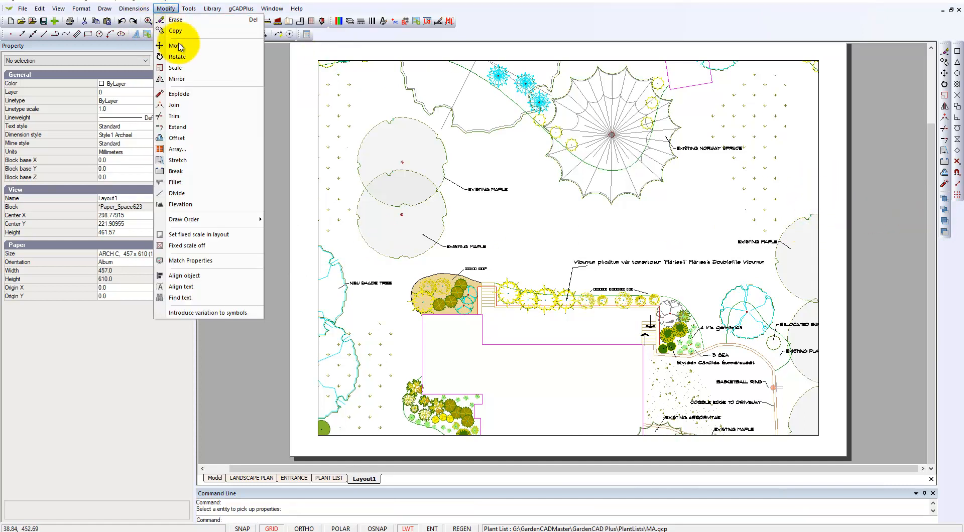
{"action": "left_click", "coordinate": [209, 234]}
{"action": "left_click", "coordinate": [824, 177]}
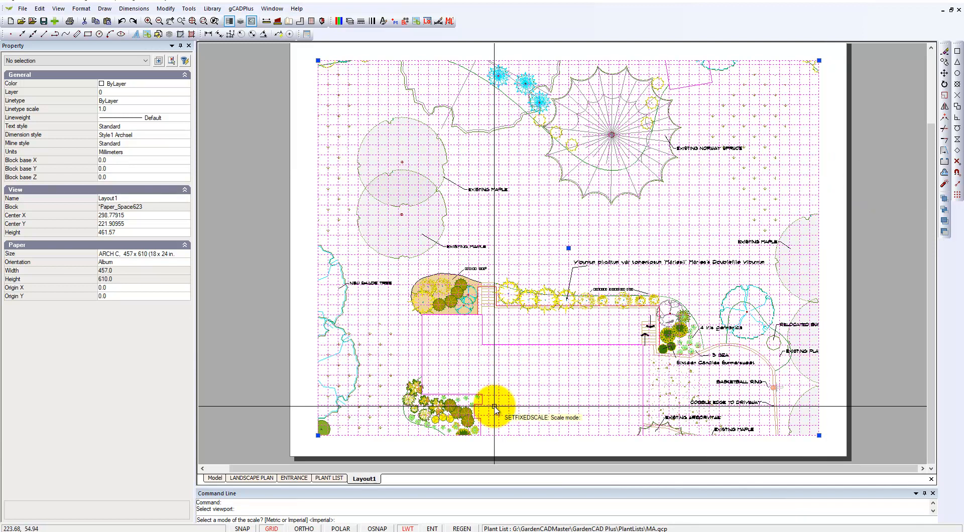
{"action": "key", "text": "Return"}
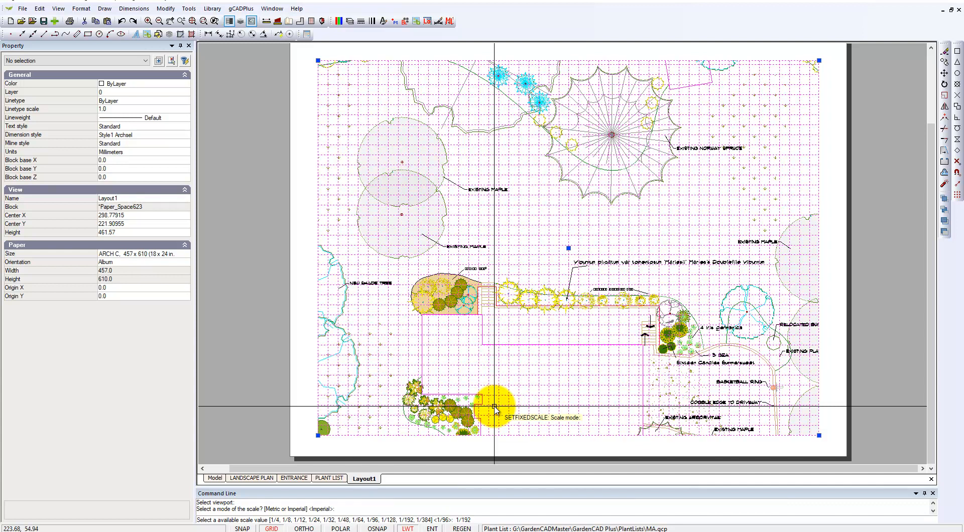
{"action": "key", "text": "Return"}
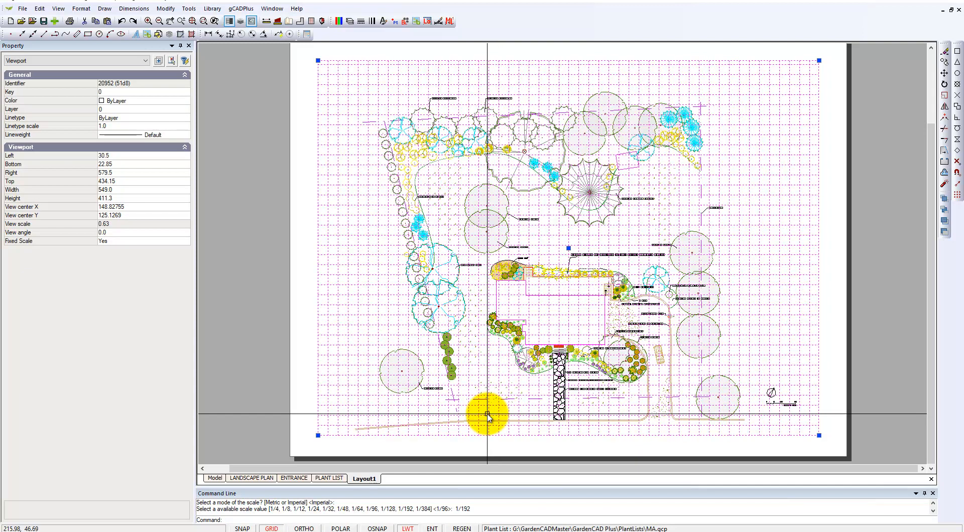
{"action": "right_click", "coordinate": [836, 279]}
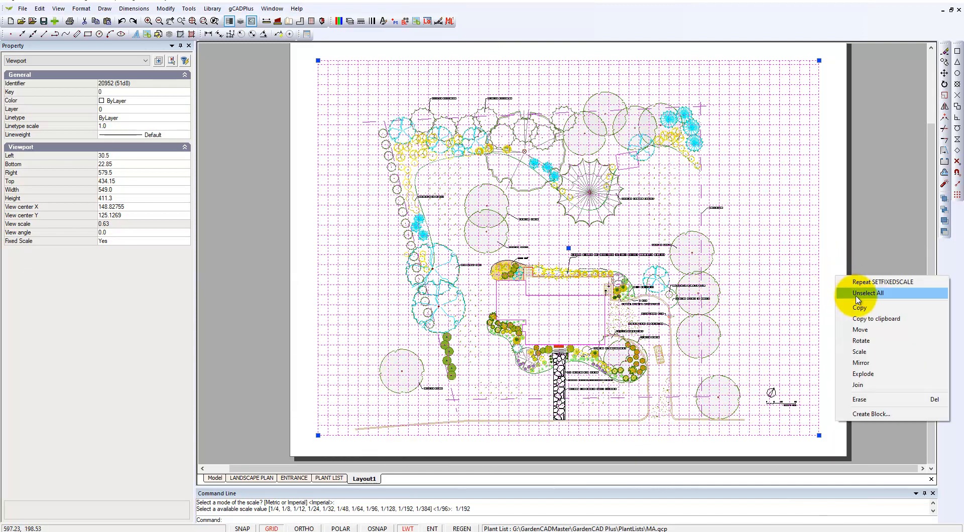
{"action": "left_click", "coordinate": [859, 294]}
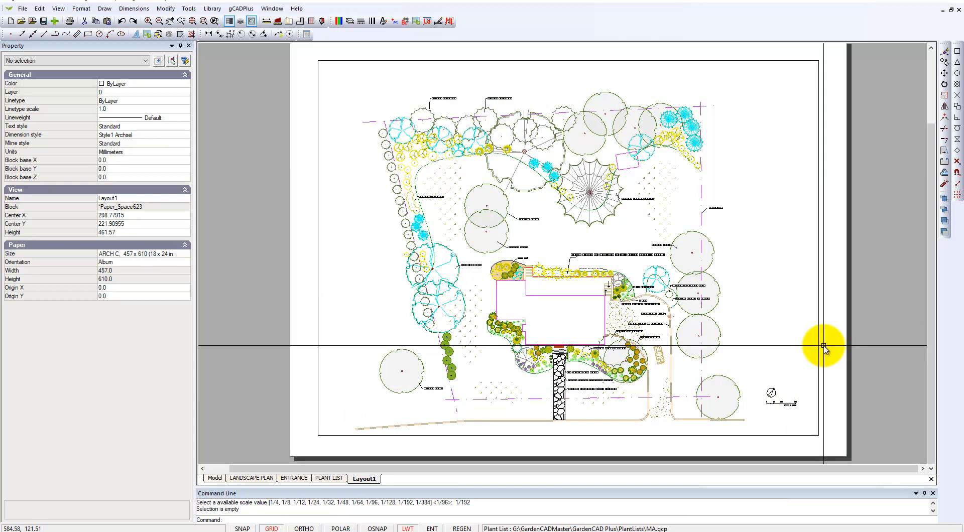
- Set up Layout1's print job with the CutePDF Writer printer, ARCH C paper and landscape orientation
{"action": "left_click", "coordinate": [22, 9]}
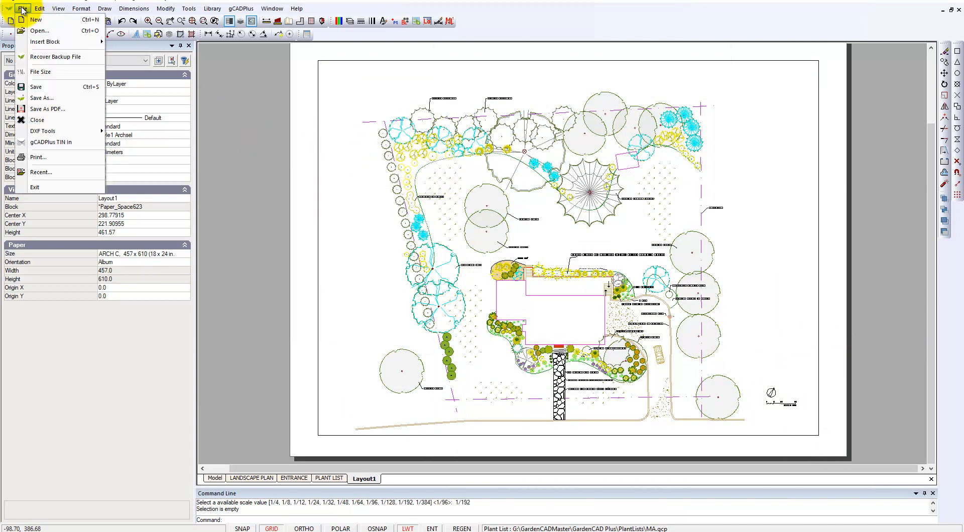
{"action": "left_click", "coordinate": [38, 157]}
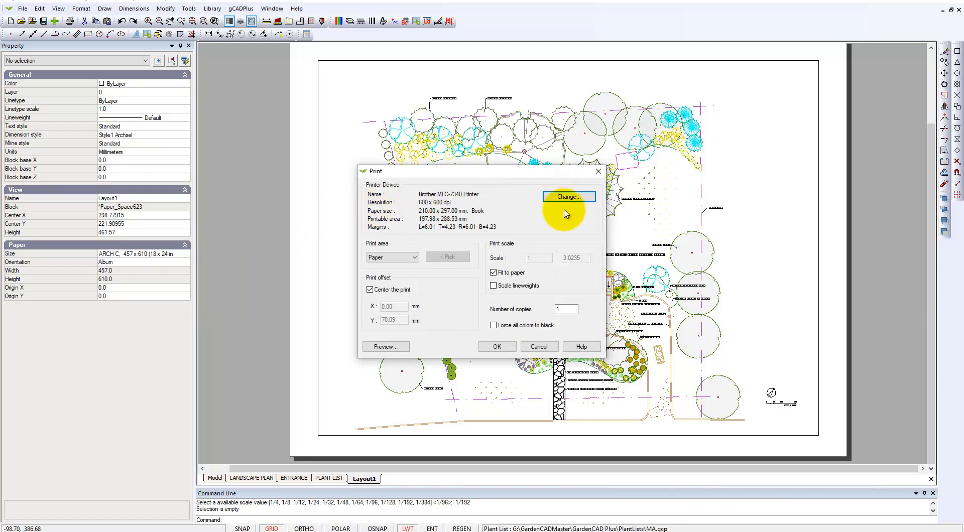
{"action": "left_click", "coordinate": [567, 197]}
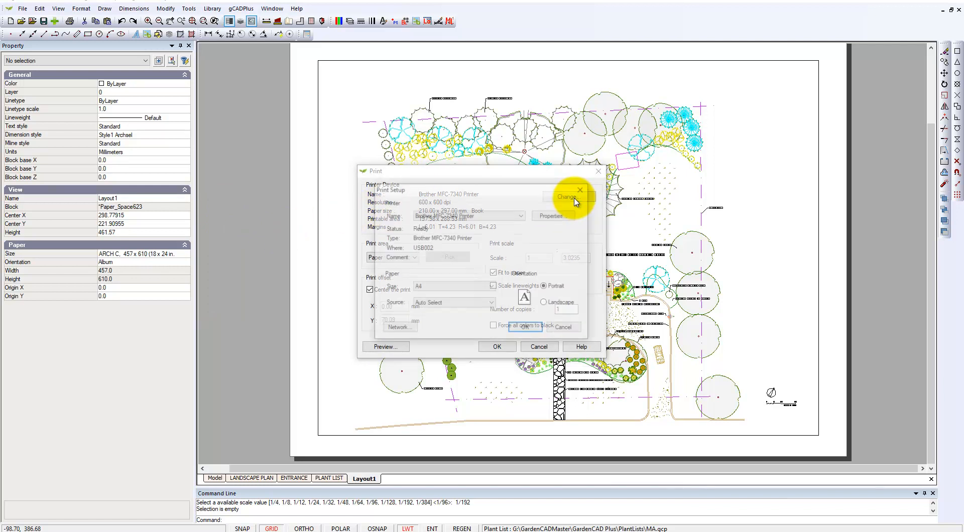
{"action": "left_click", "coordinate": [522, 215]}
{"action": "left_click", "coordinate": [459, 245]}
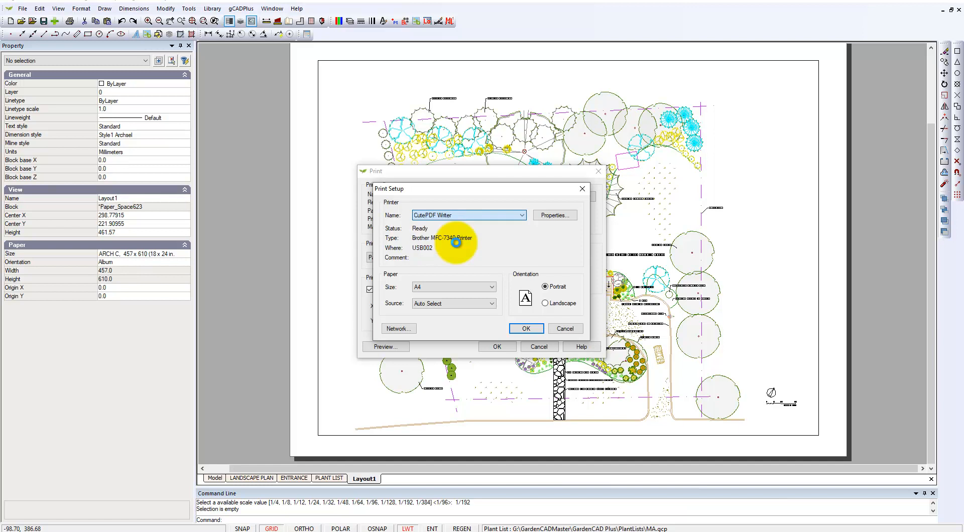
{"action": "left_click", "coordinate": [492, 289]}
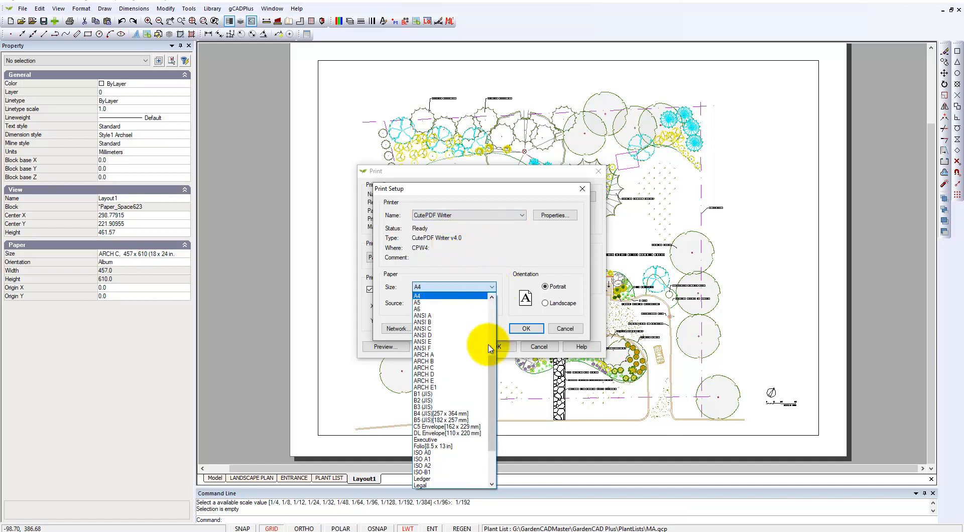
{"action": "left_click_drag", "start_coordinate": [489, 368], "coordinate": [494, 421]}
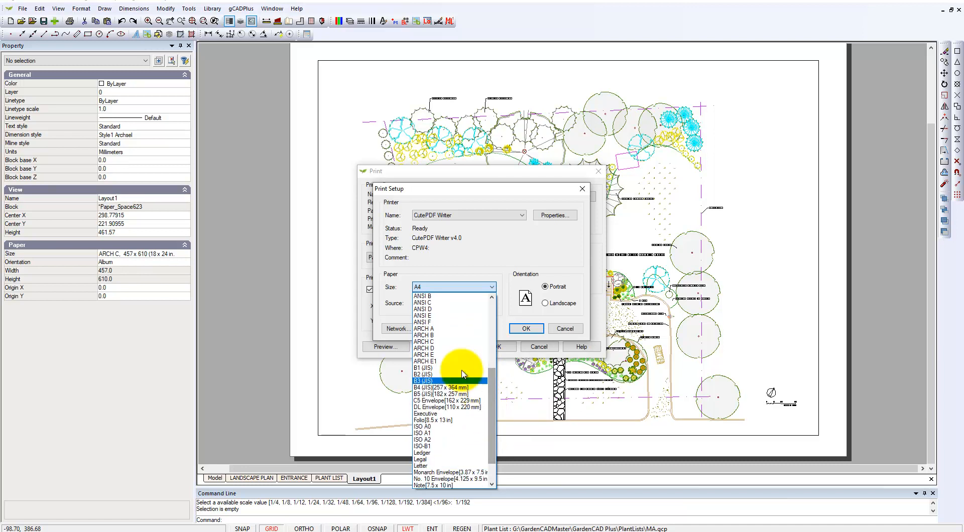
{"action": "left_click", "coordinate": [425, 341]}
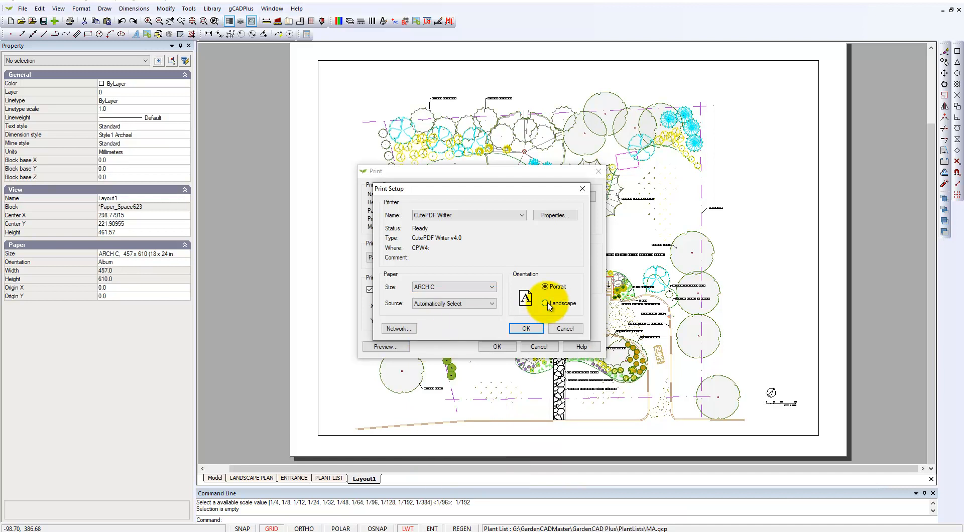
{"action": "left_click", "coordinate": [526, 328]}
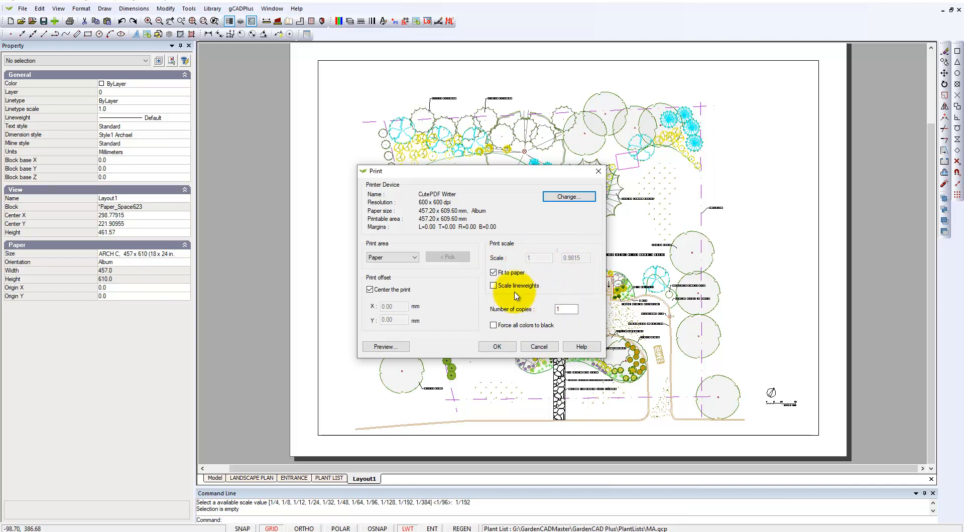
- Disable fitting to paper, set the print scale to 1:1, and cancel the print job
{"action": "left_click", "coordinate": [494, 274]}
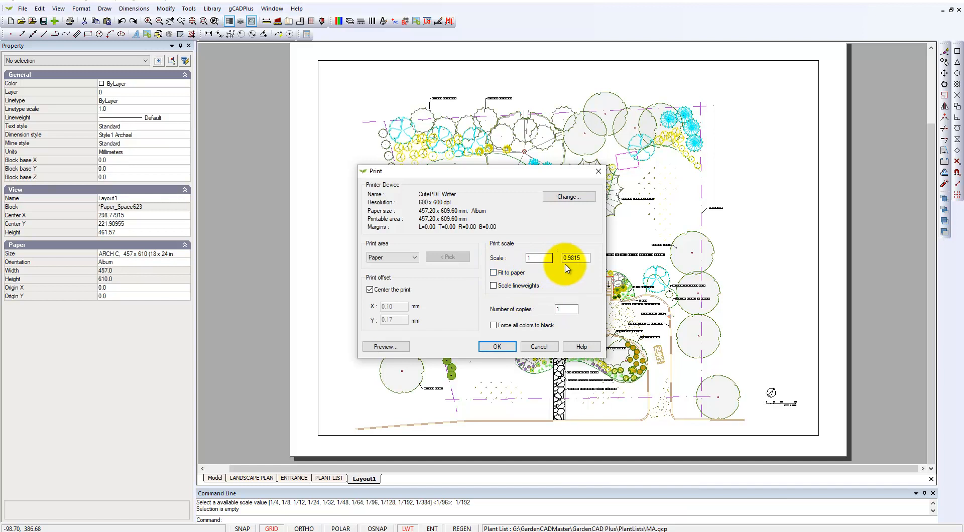
{"action": "left_click_drag", "start_coordinate": [582, 258], "coordinate": [562, 257]}
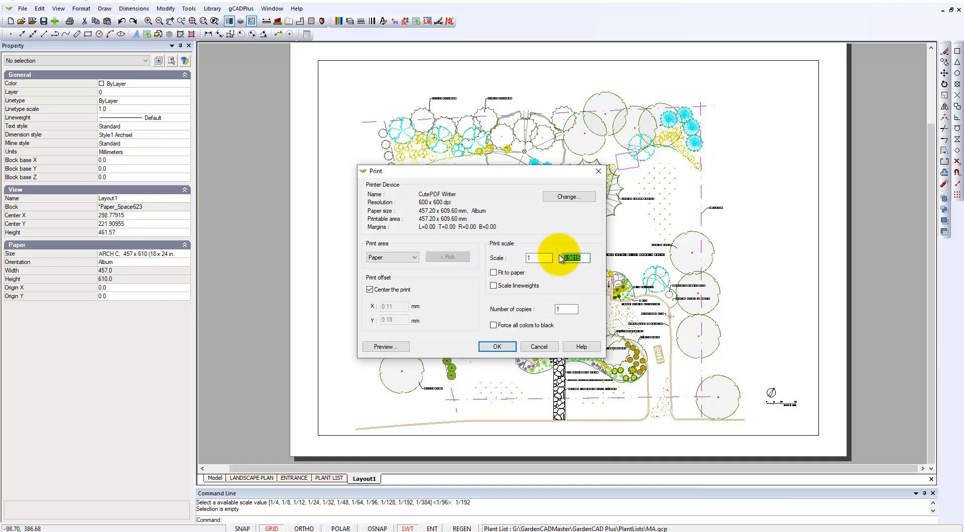
{"action": "type", "text": "1"}
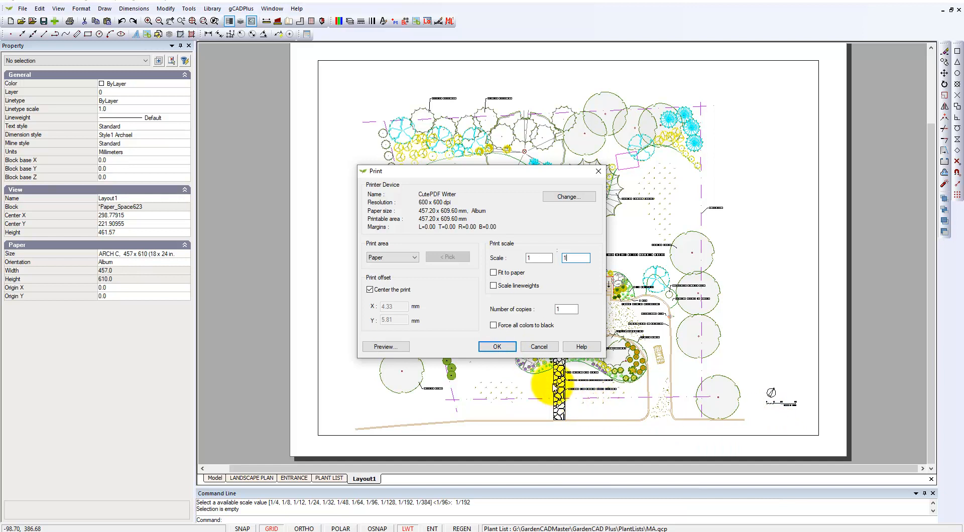
{"action": "left_click", "coordinate": [547, 346]}
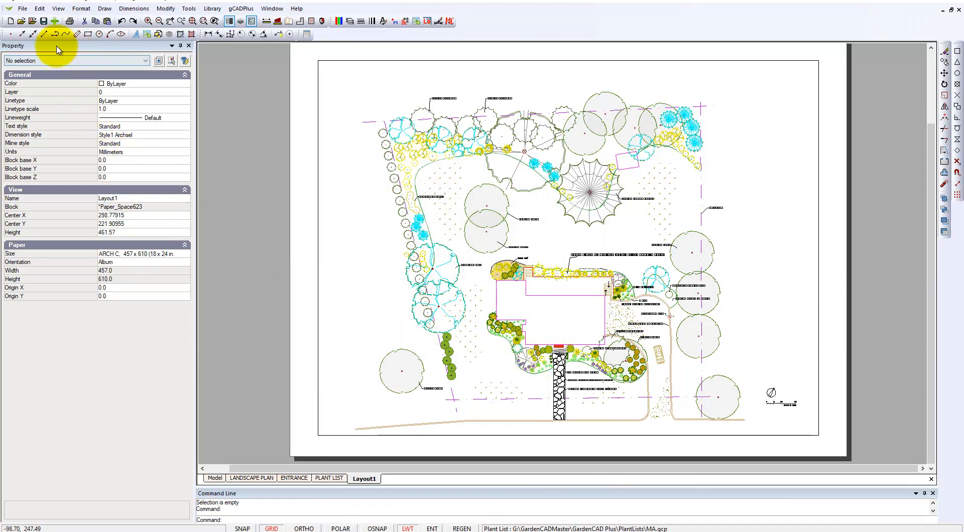
- Review the area type and level options for saving the layout as PDF, and cancel the export
{"action": "left_click", "coordinate": [23, 9]}
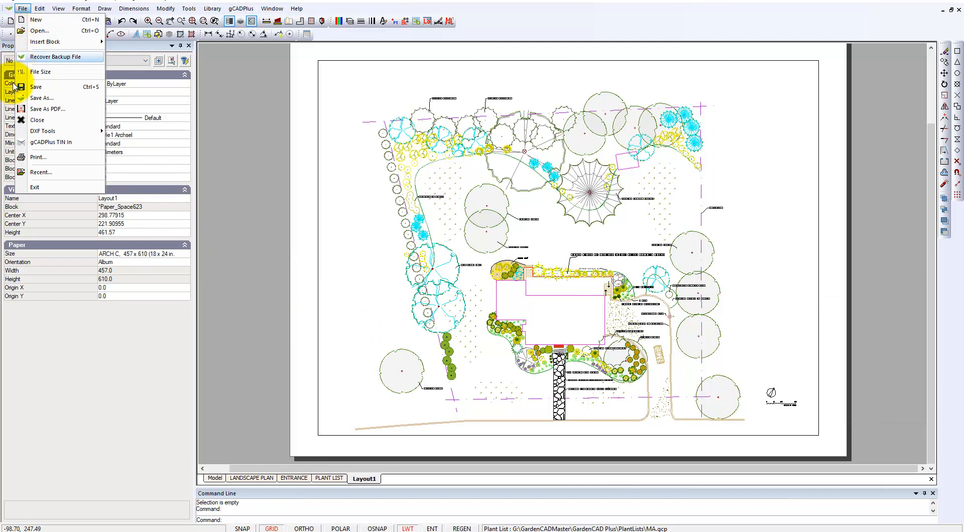
{"action": "left_click", "coordinate": [47, 109]}
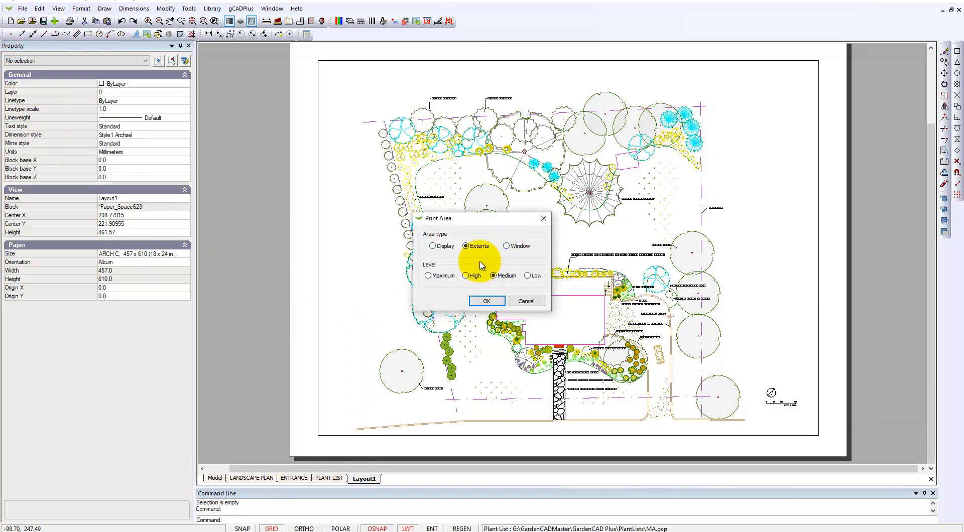
{"action": "left_click", "coordinate": [532, 302]}
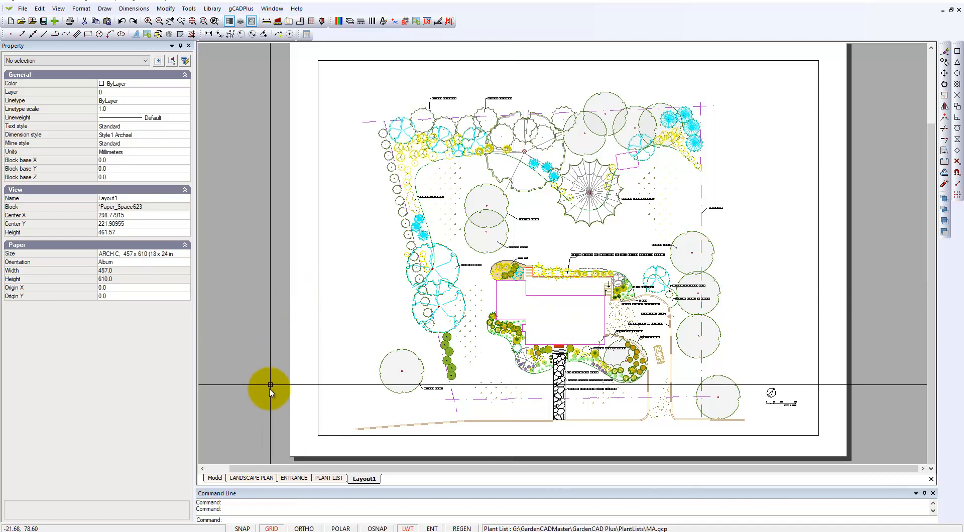
- Examine the border and viewport properties on the LANDSCAPE PLAN layout and clear the selection
{"action": "left_click", "coordinate": [264, 479]}
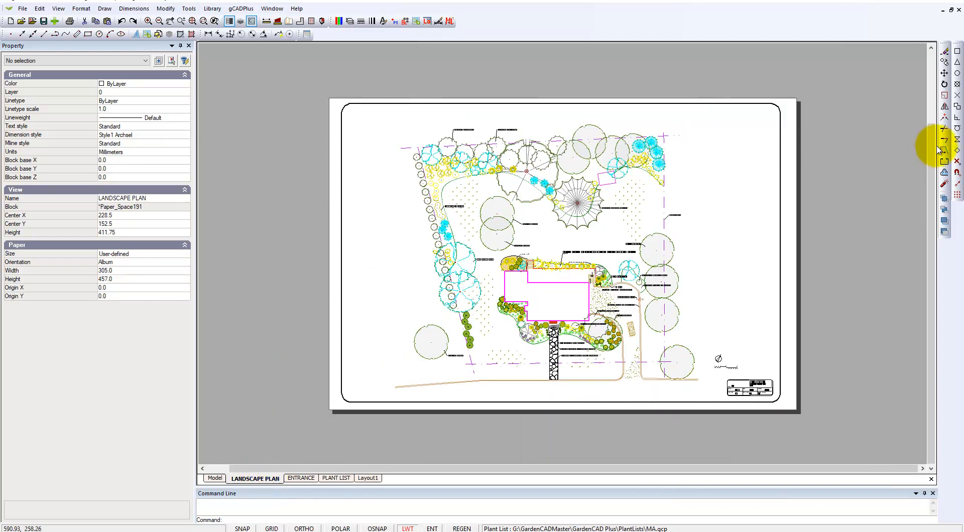
{"action": "right_click", "coordinate": [929, 200]}
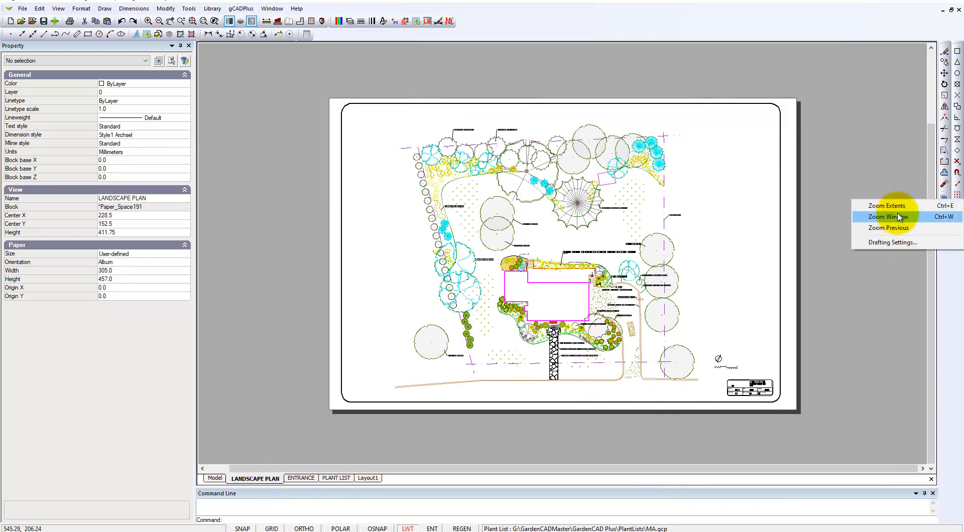
{"action": "left_click", "coordinate": [891, 205]}
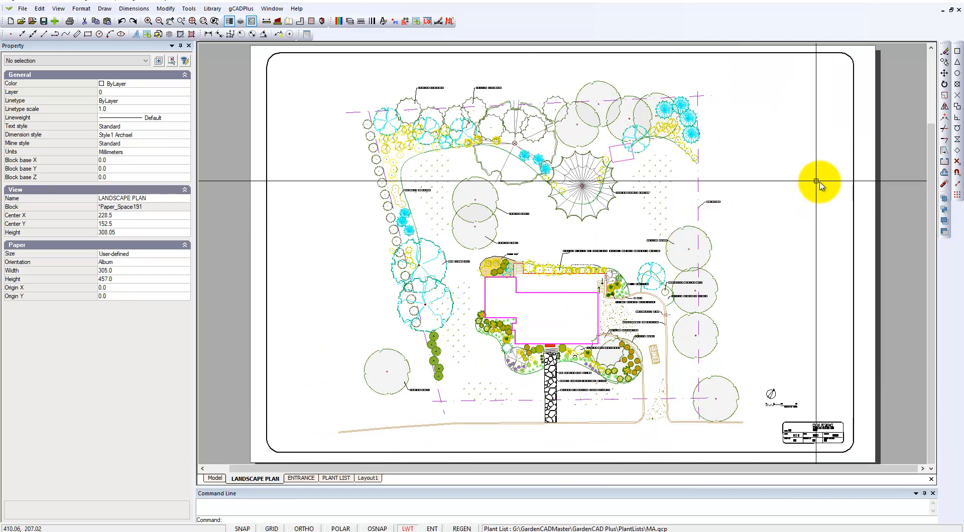
{"action": "left_click_drag", "start_coordinate": [867, 262], "coordinate": [839, 244]}
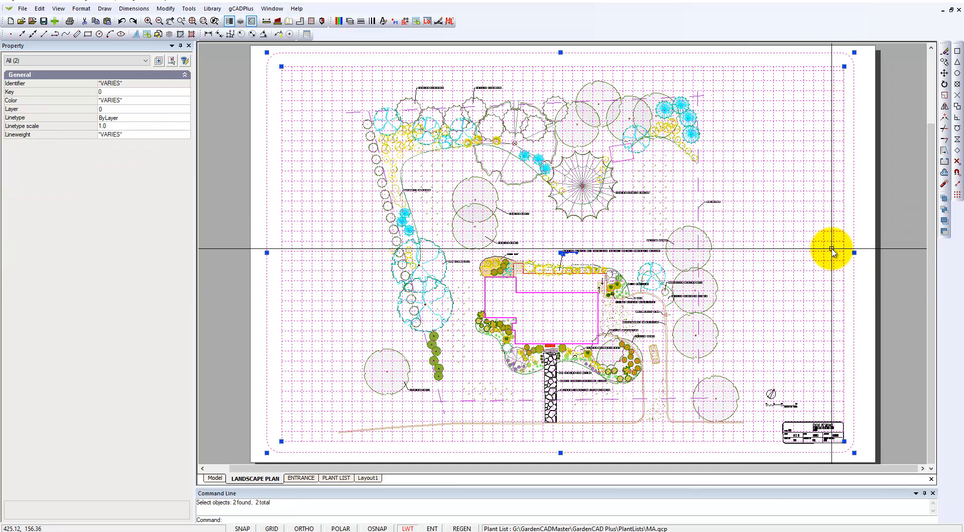
{"action": "left_click", "coordinate": [852, 233]}
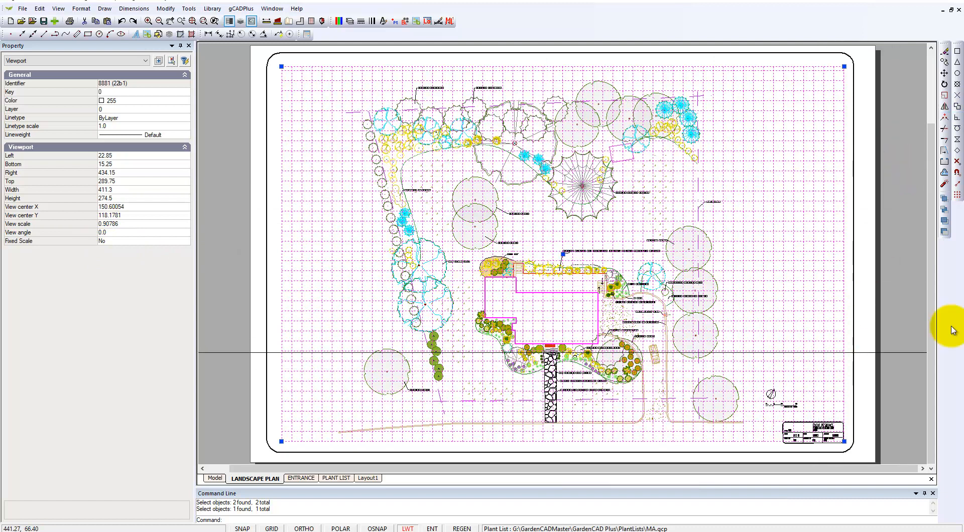
{"action": "left_click", "coordinate": [912, 313]}
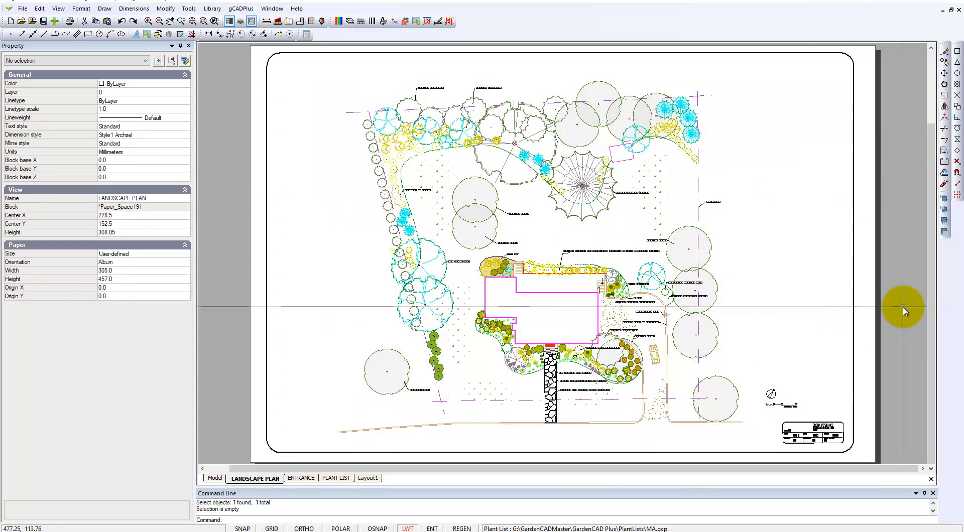
- Open the PLANT LIST layout to view its plant table sheet
{"action": "left_click", "coordinate": [335, 479]}
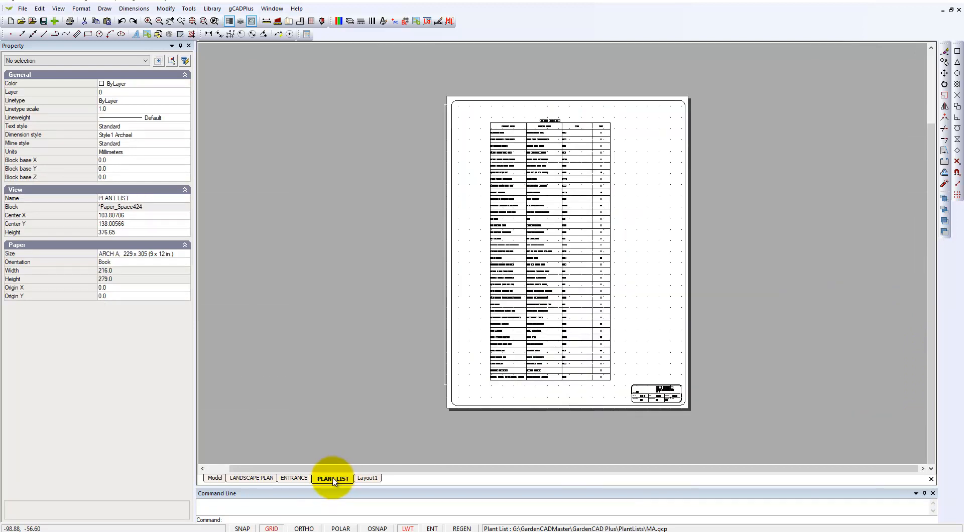